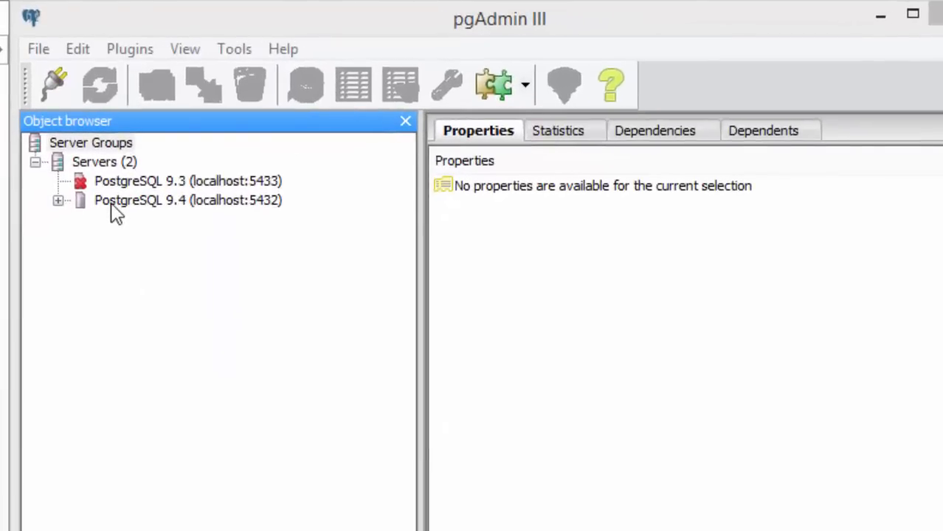
# Create a new database named people on the PostgreSQL 9.4 (localhost:5432) server
pyautogui.click(112, 204)
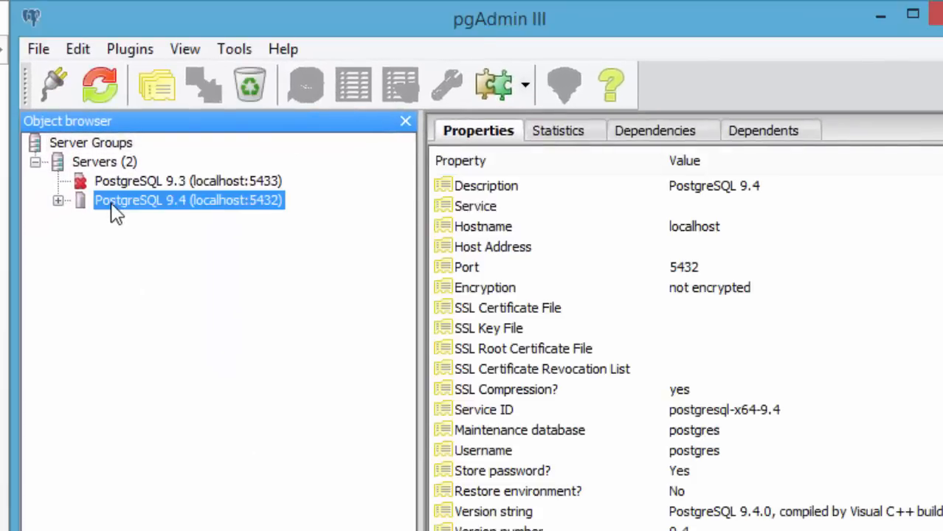
pyautogui.click(58, 201)
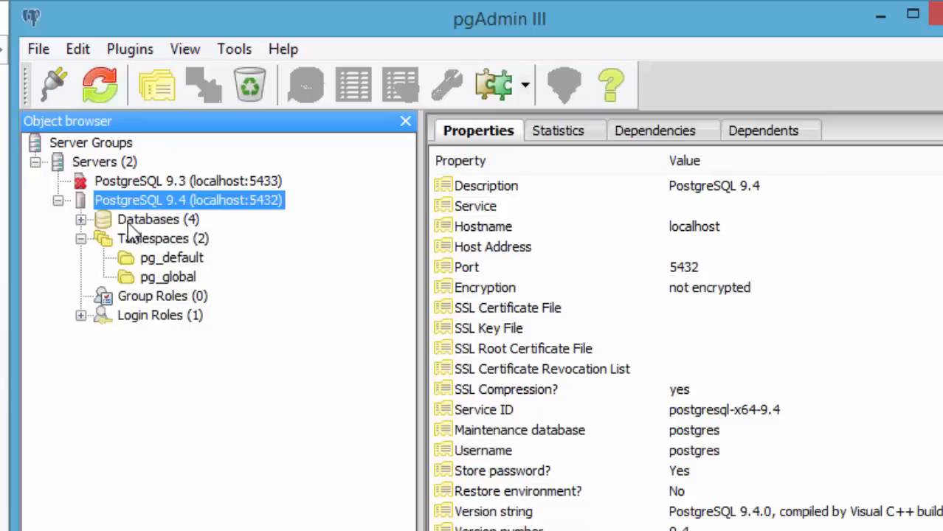
pyautogui.click(81, 220)
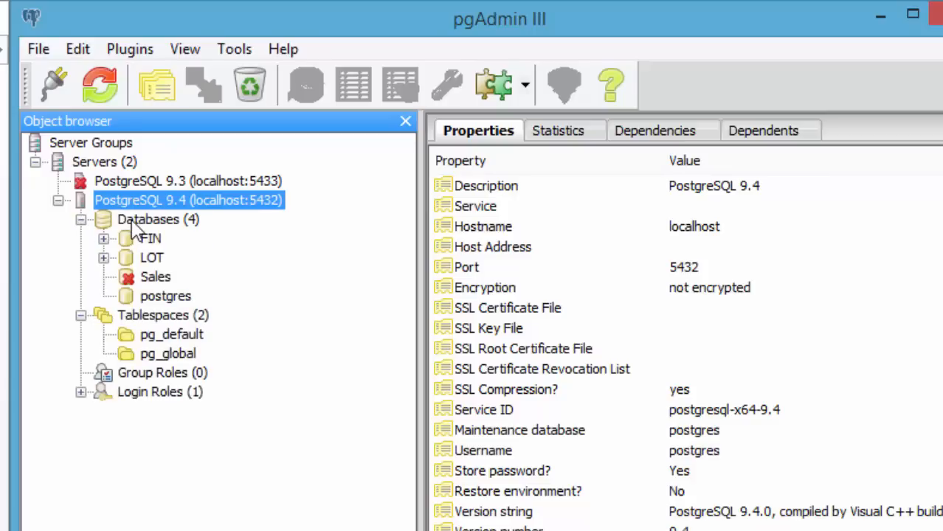
pyautogui.rightClick(135, 230)
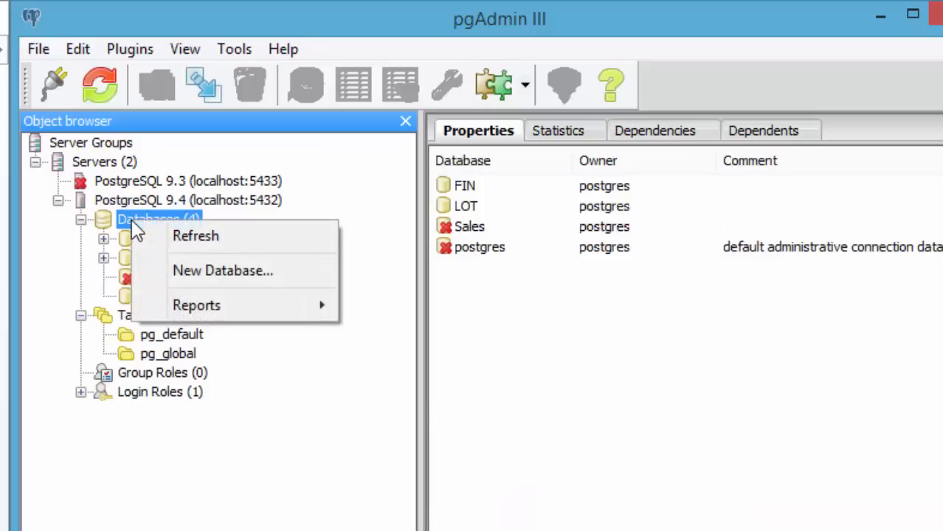
pyautogui.click(186, 272)
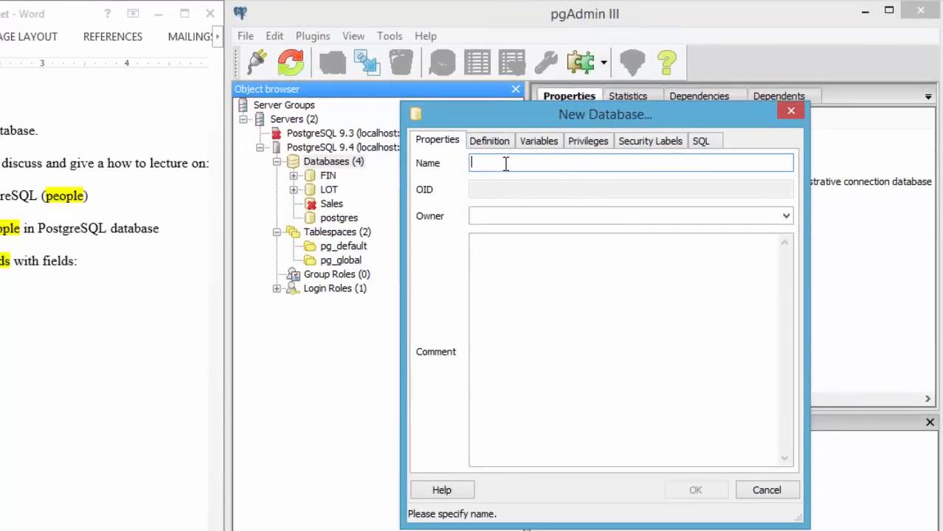
pyautogui.write('people')
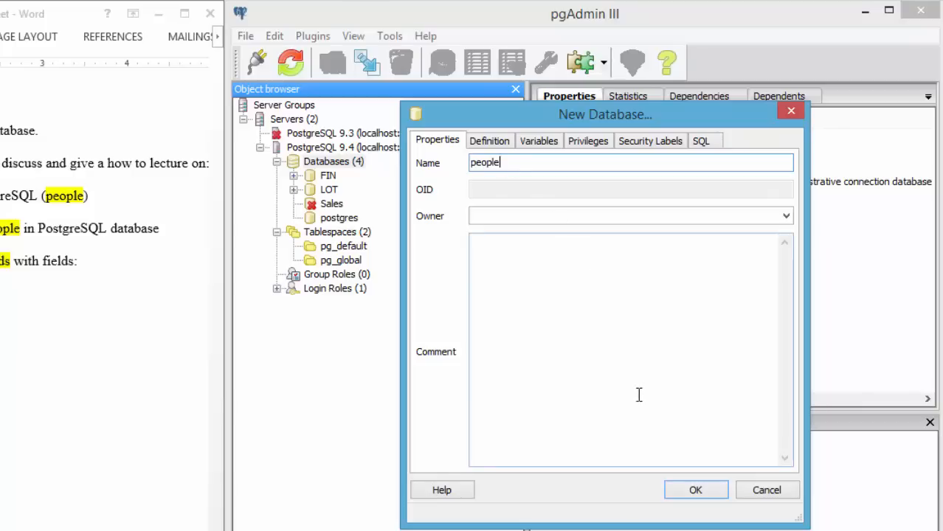
pyautogui.click(681, 491)
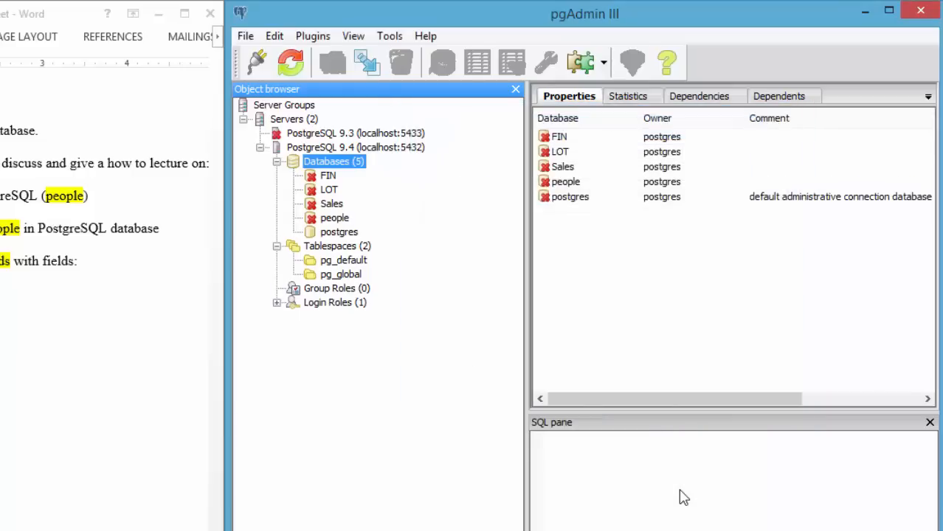
# Create a new schema named people in the people database
pyautogui.click(333, 218)
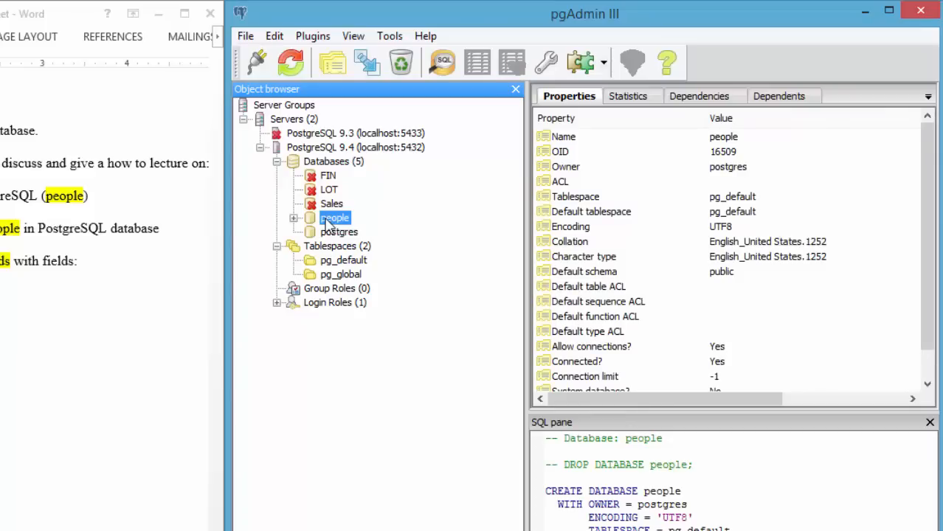
pyautogui.click(293, 218)
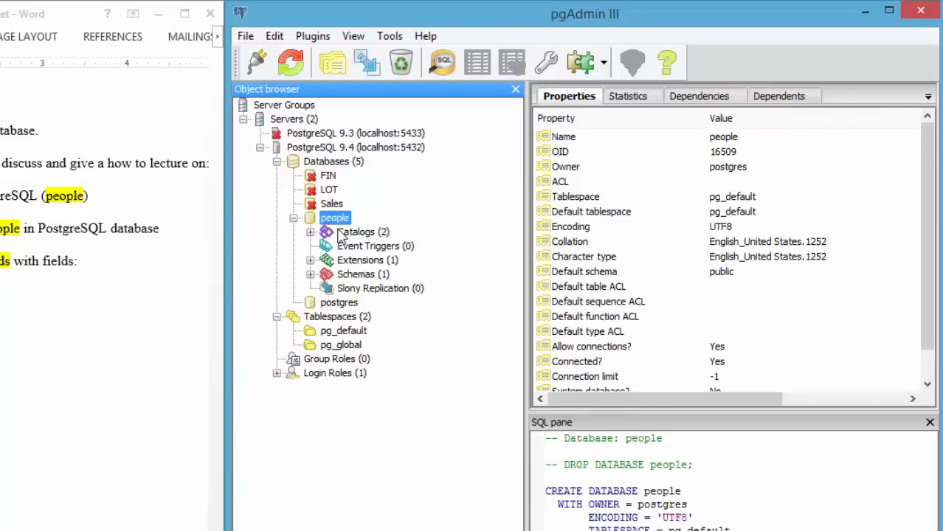
pyautogui.click(349, 275)
pyautogui.rightClick(348, 275)
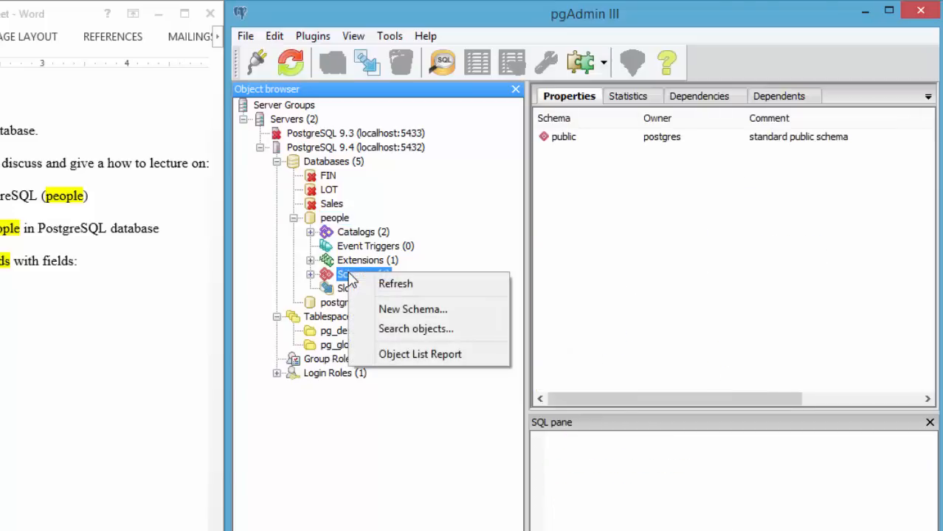
pyautogui.click(410, 309)
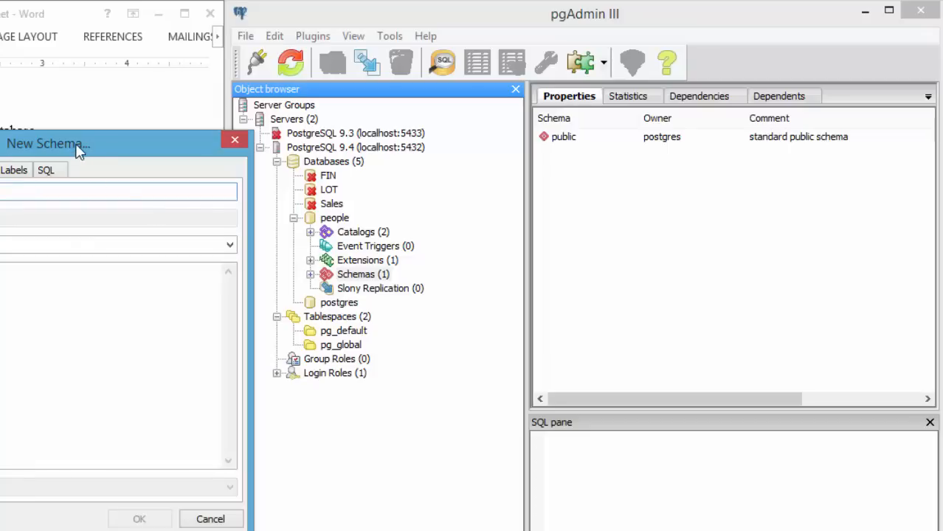
pyautogui.moveTo(78, 149); pyautogui.dragTo(579, 118)
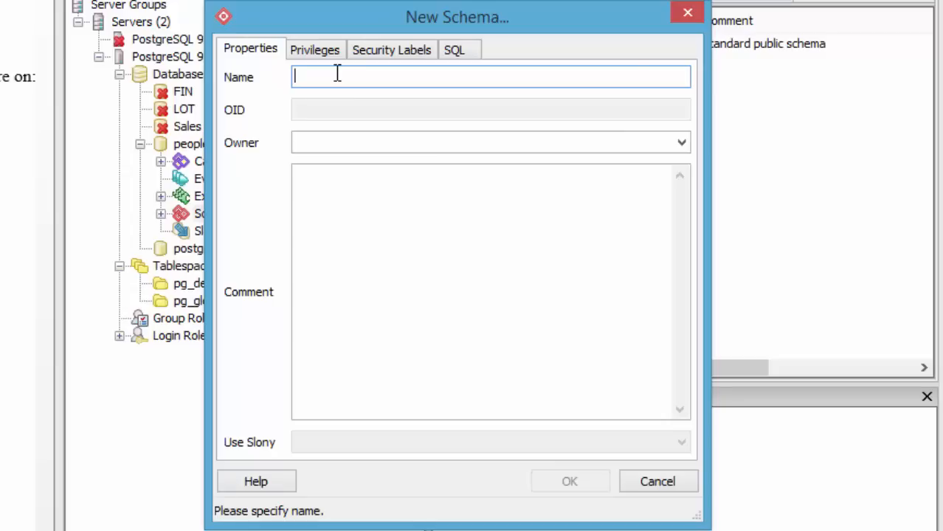
pyautogui.write('peop')
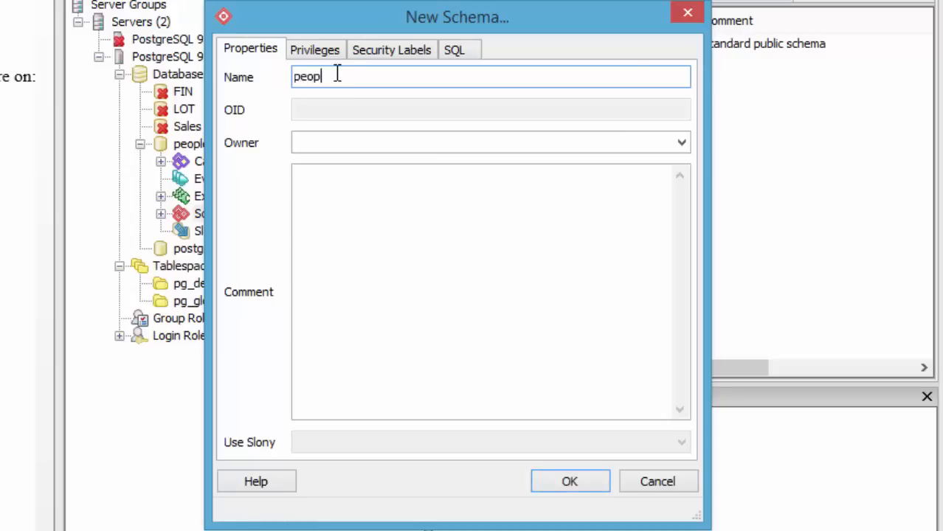
pyautogui.write('le')
pyautogui.click(561, 482)
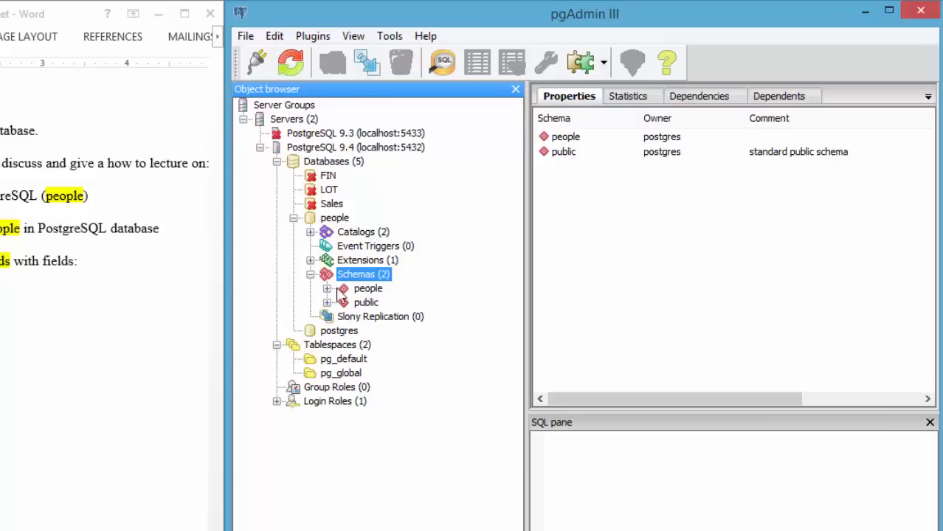
# Start a new table in the people schema and name it friends
pyautogui.click(326, 288)
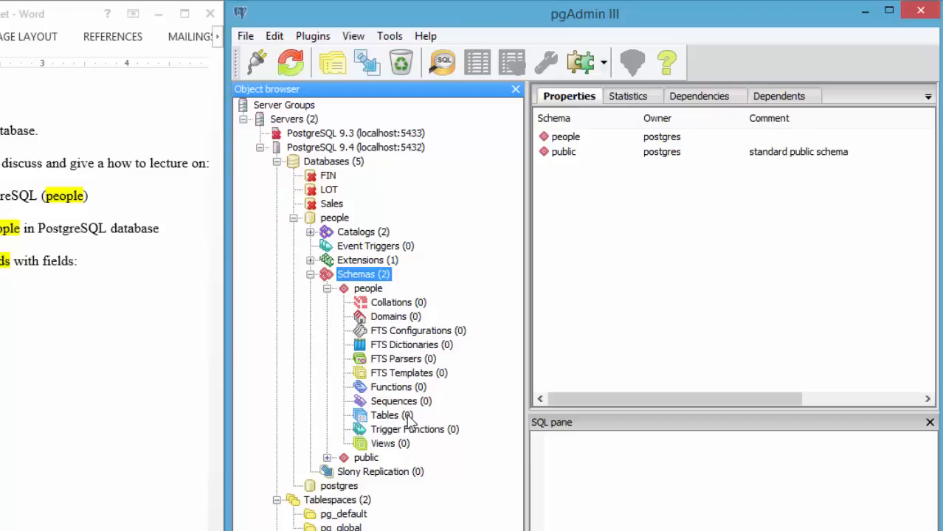
pyautogui.click(366, 290)
pyautogui.rightClick(367, 294)
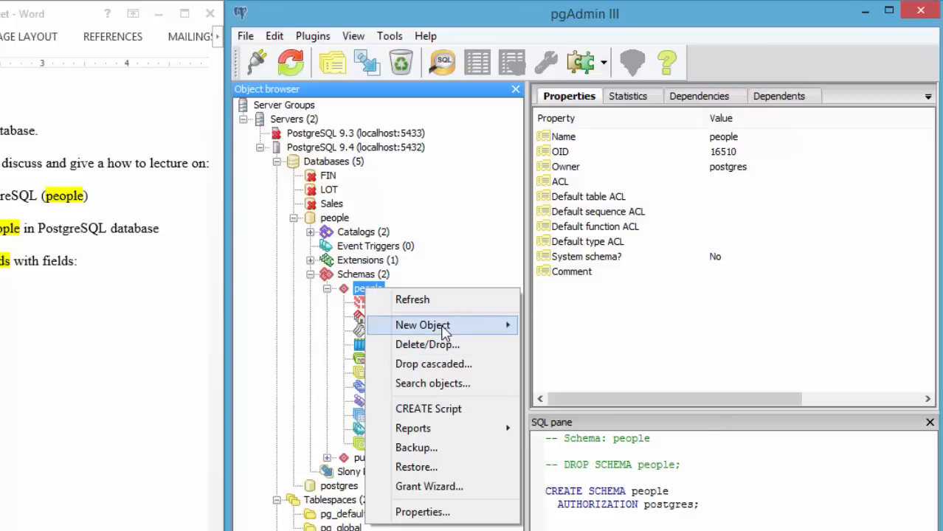
pyautogui.moveTo(476, 325)
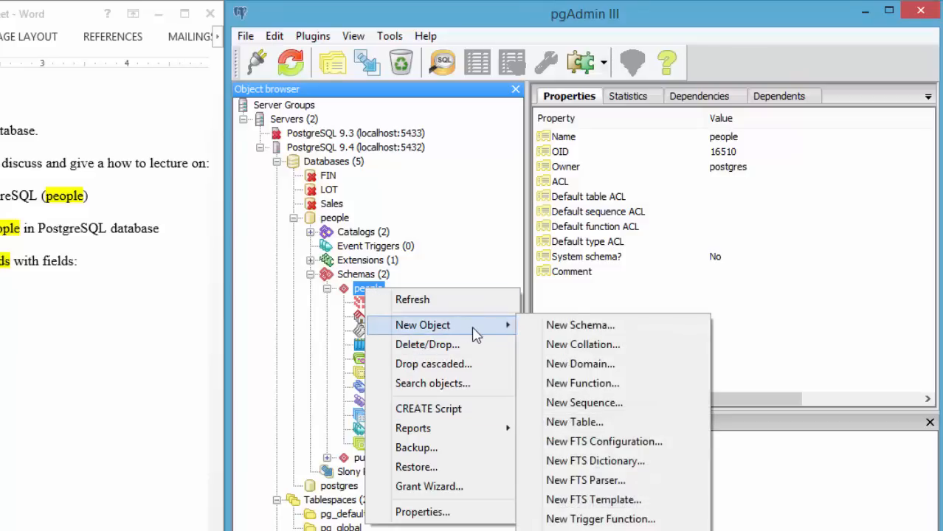
pyautogui.click(559, 427)
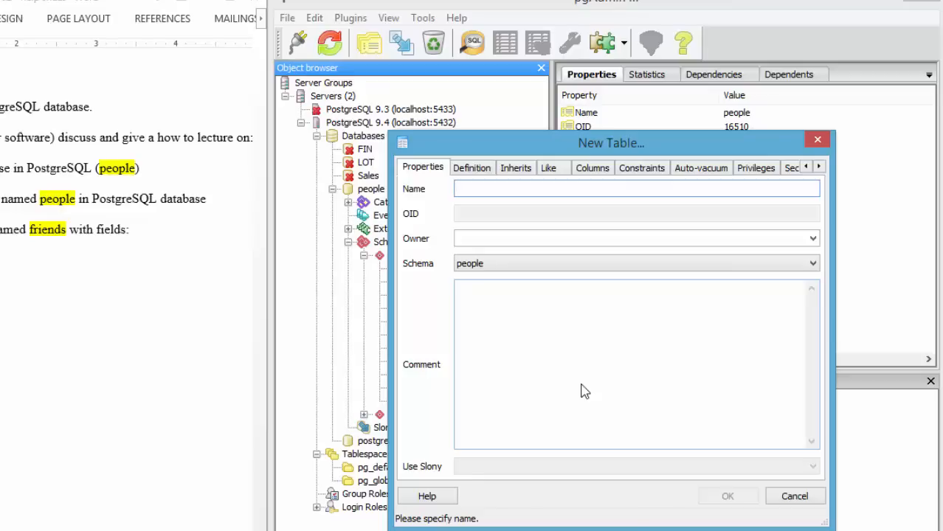
pyautogui.write('frien')
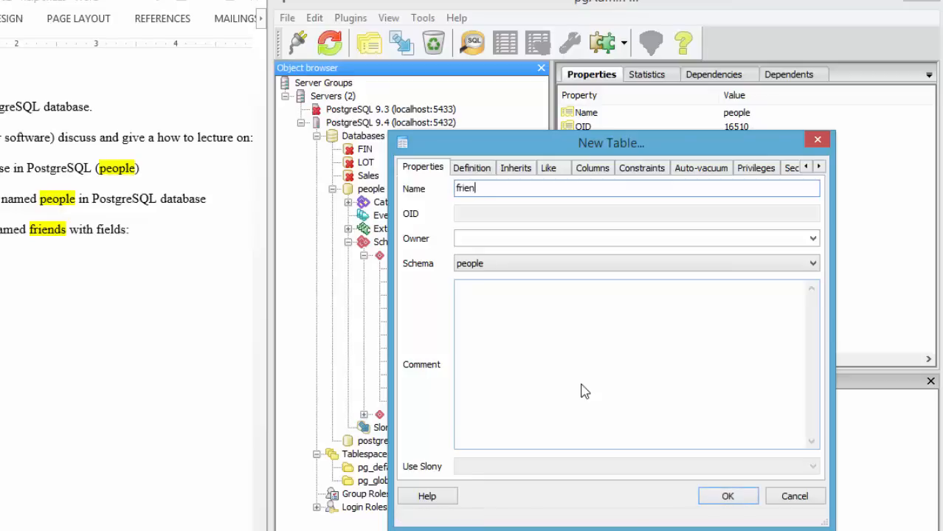
pyautogui.write('ds')
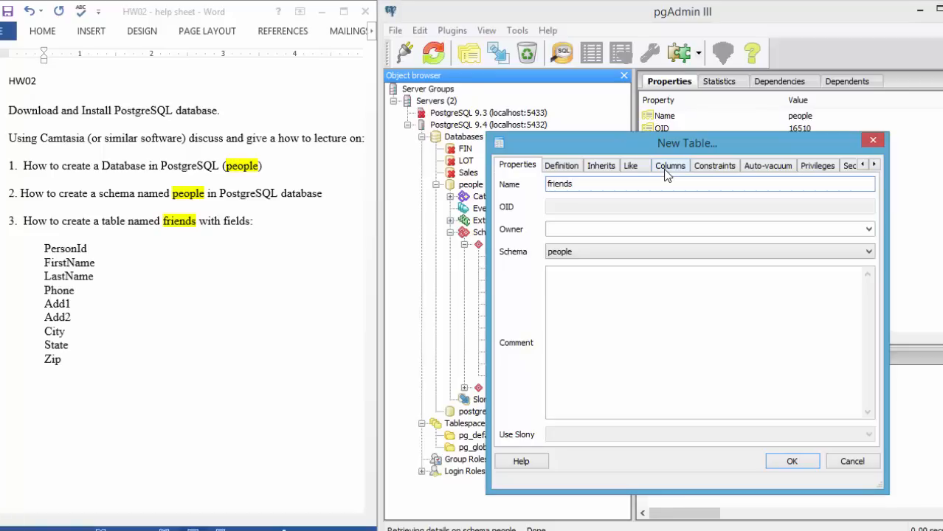
# Add a PersonId column of data type integer to the friends table
pyautogui.click(666, 171)
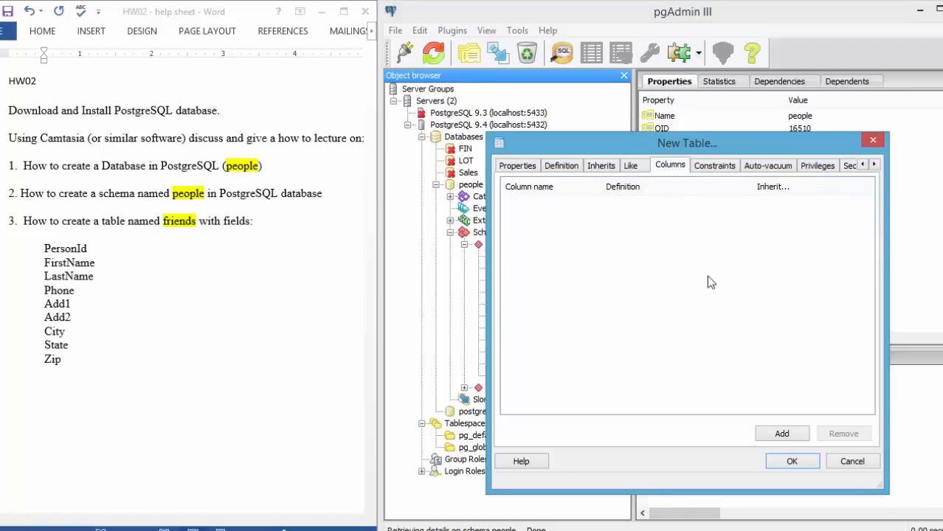
pyautogui.click(763, 435)
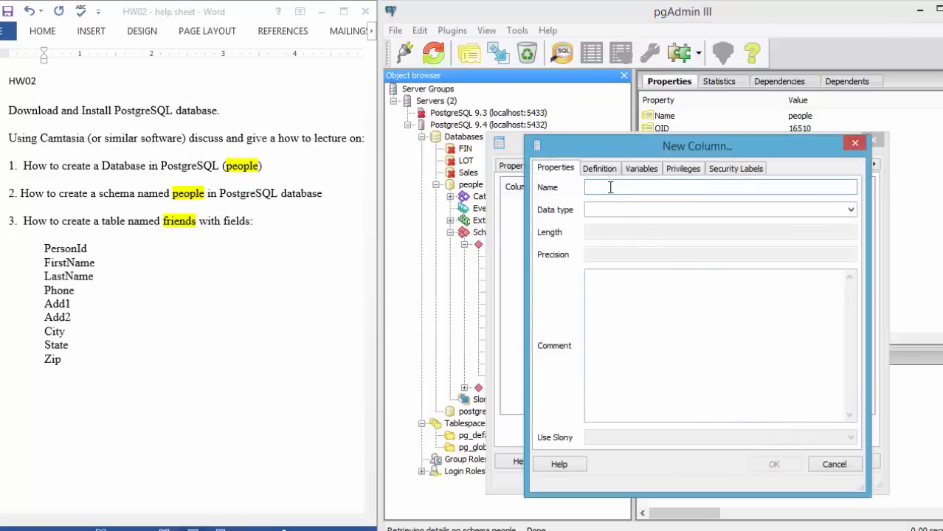
pyautogui.write('Per')
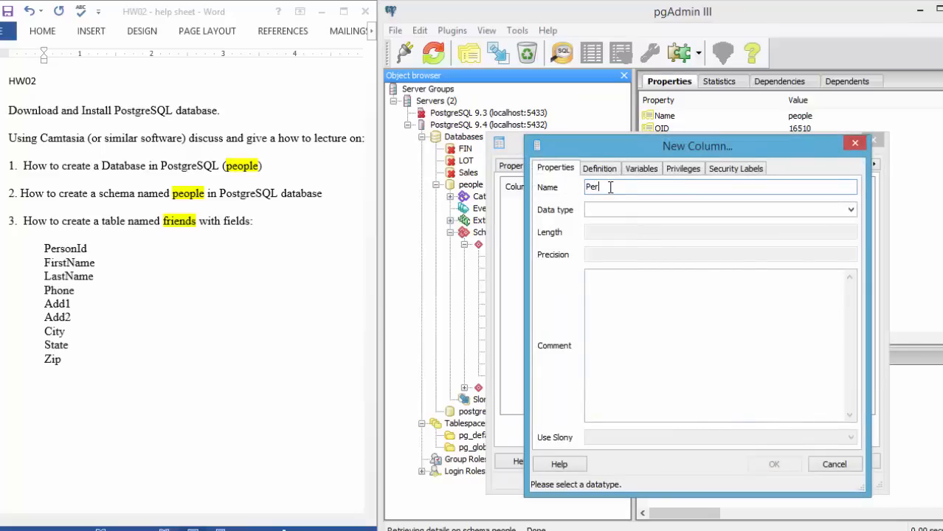
pyautogui.write('sonId')
pyautogui.click(638, 209)
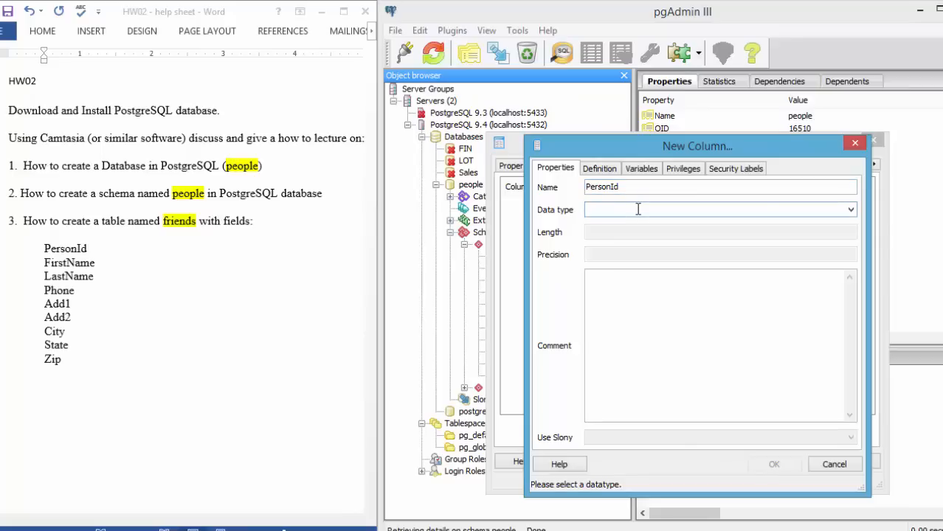
pyautogui.write('inte')
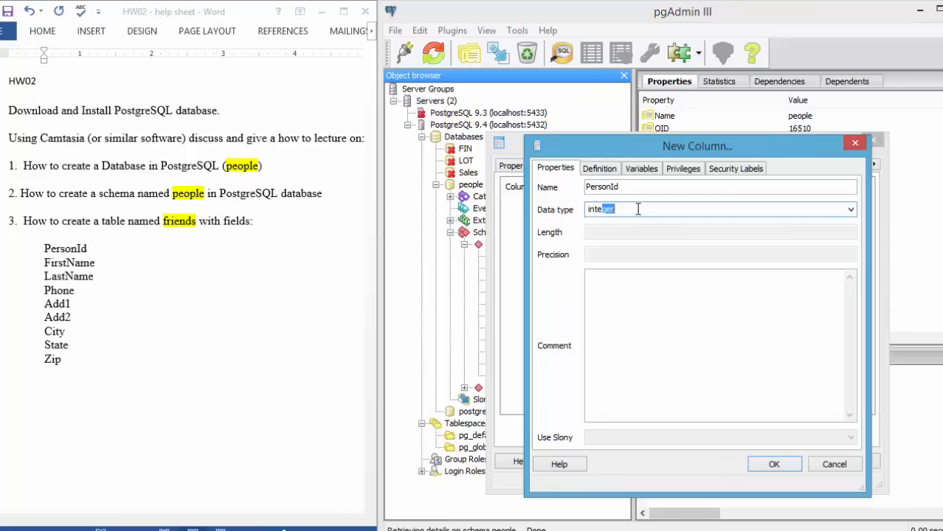
pyautogui.write('ger')
pyautogui.press('Return')
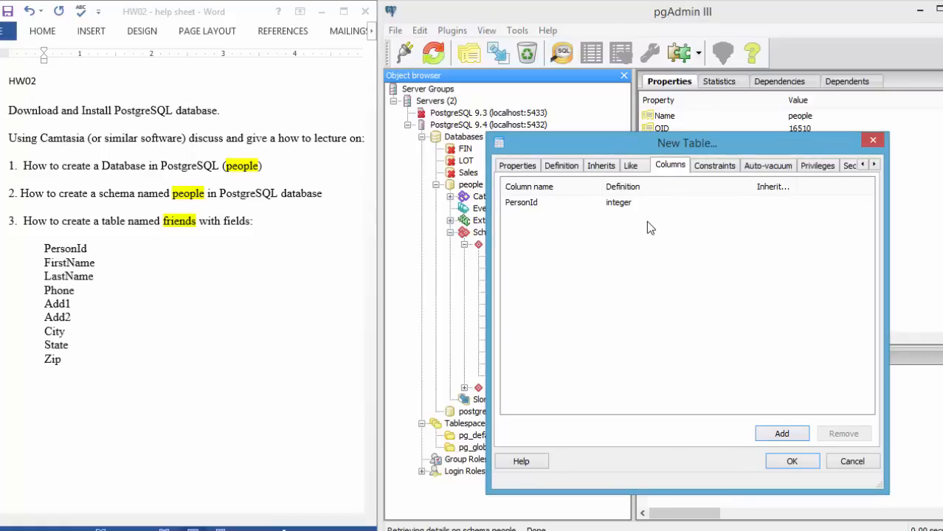
# Add a FirstName column of data type text to the friends table
pyautogui.click(766, 435)
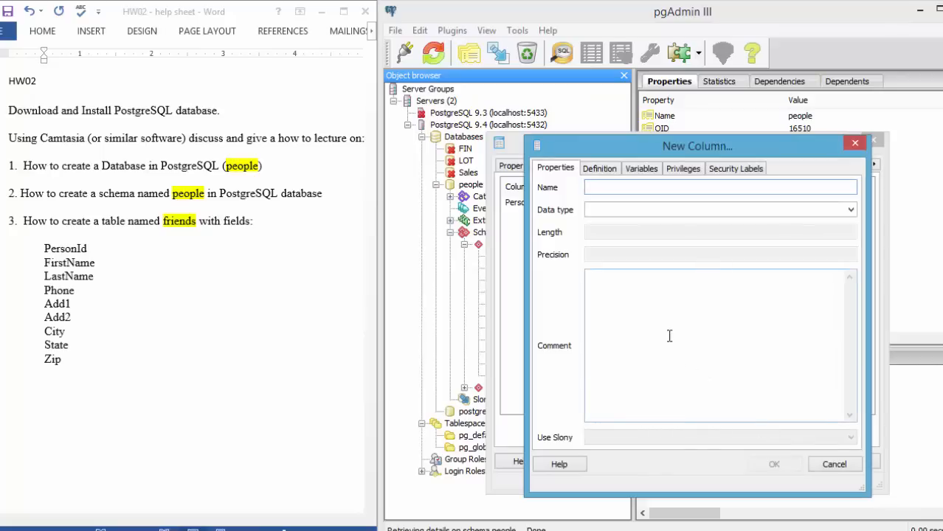
pyautogui.write('Firs')
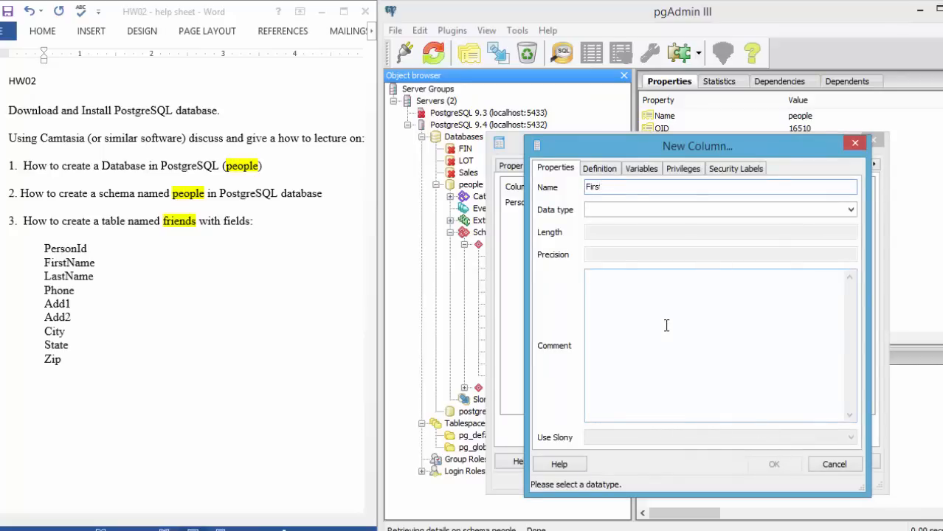
pyautogui.write('tName')
pyautogui.click(628, 210)
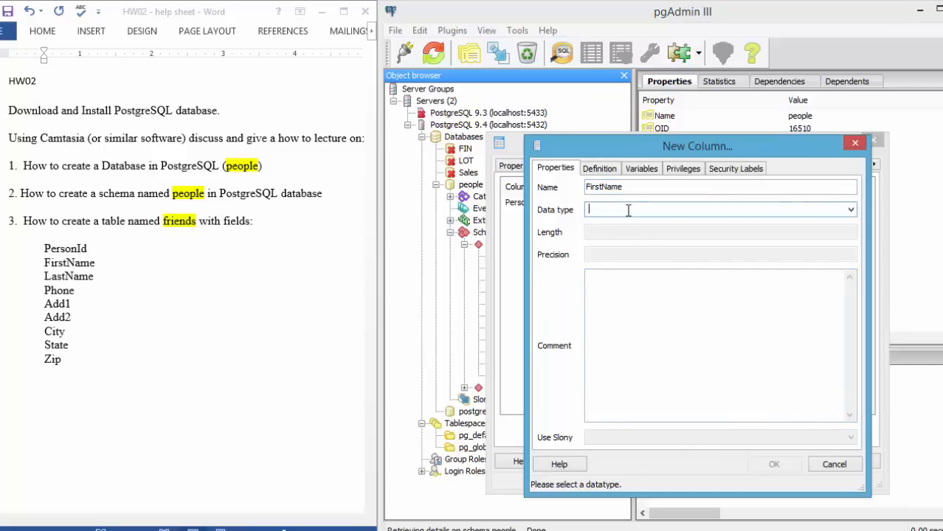
pyautogui.write('text')
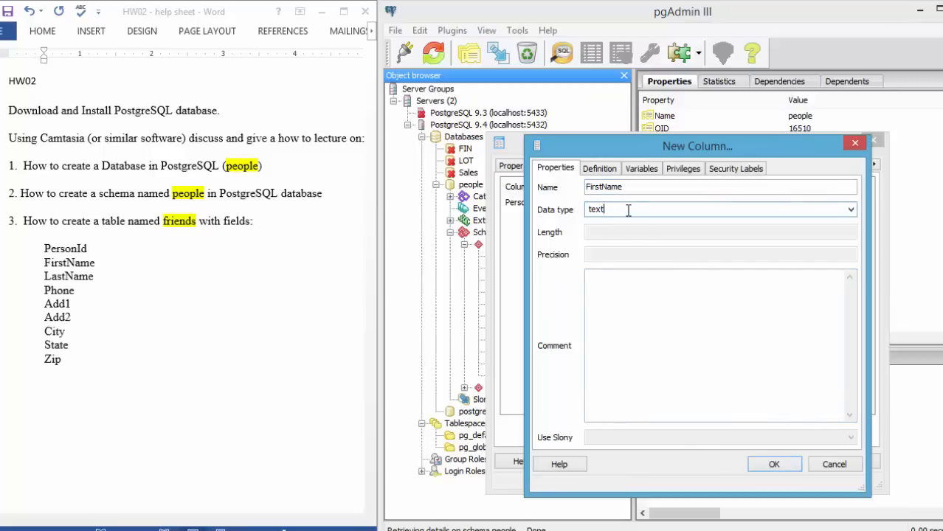
pyautogui.click(769, 464)
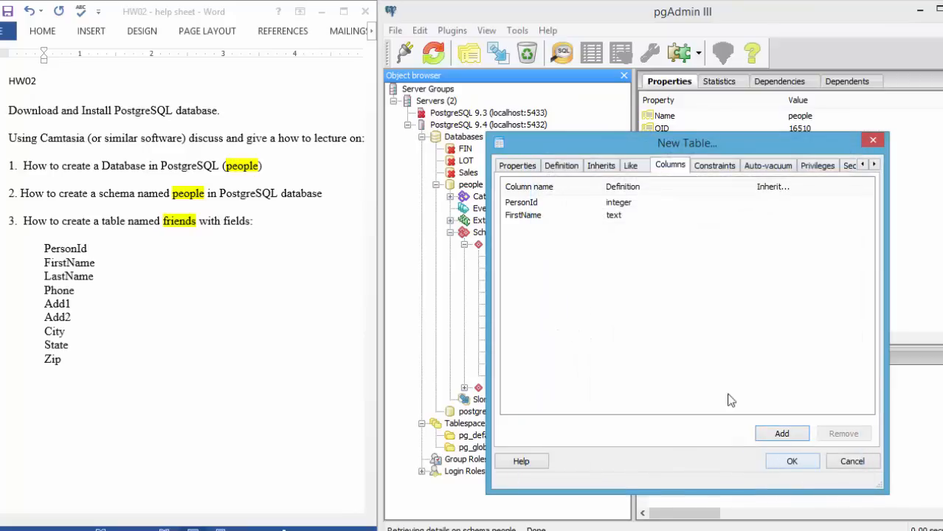
# Add a LastName column of data type text to the friends table
pyautogui.click(775, 433)
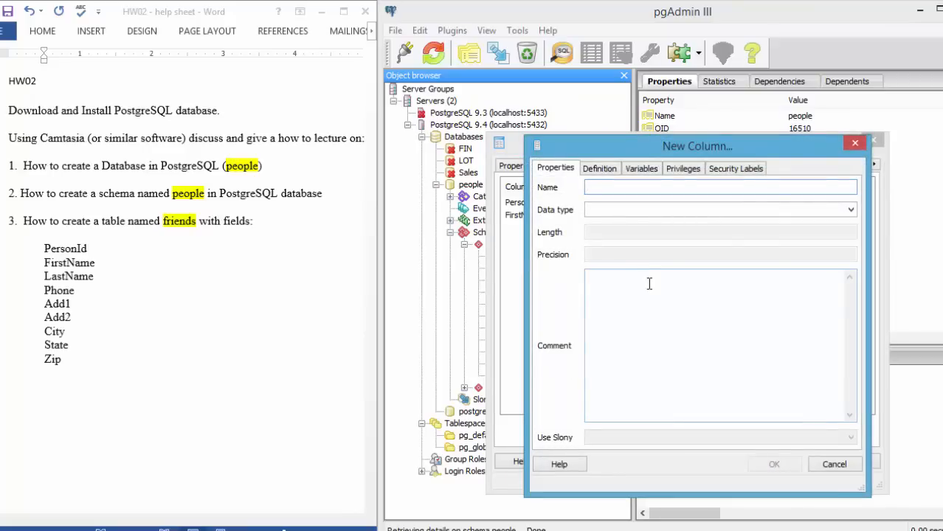
pyautogui.write('LastName')
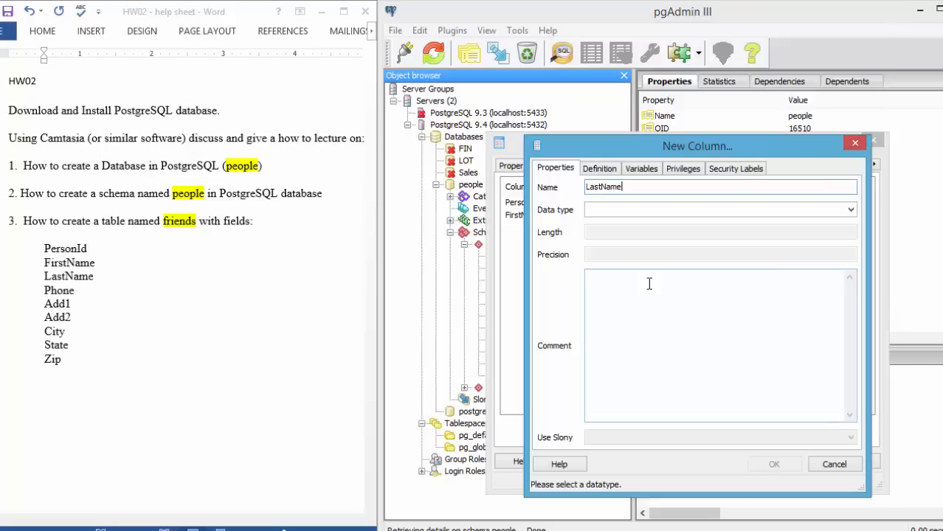
pyautogui.click(620, 212)
pyautogui.write('te')
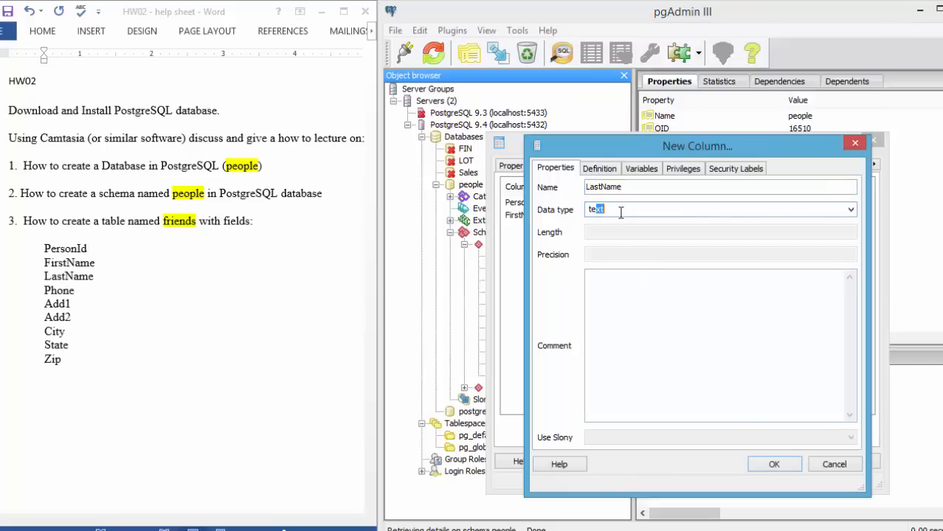
pyautogui.write('xt')
pyautogui.press('Return')
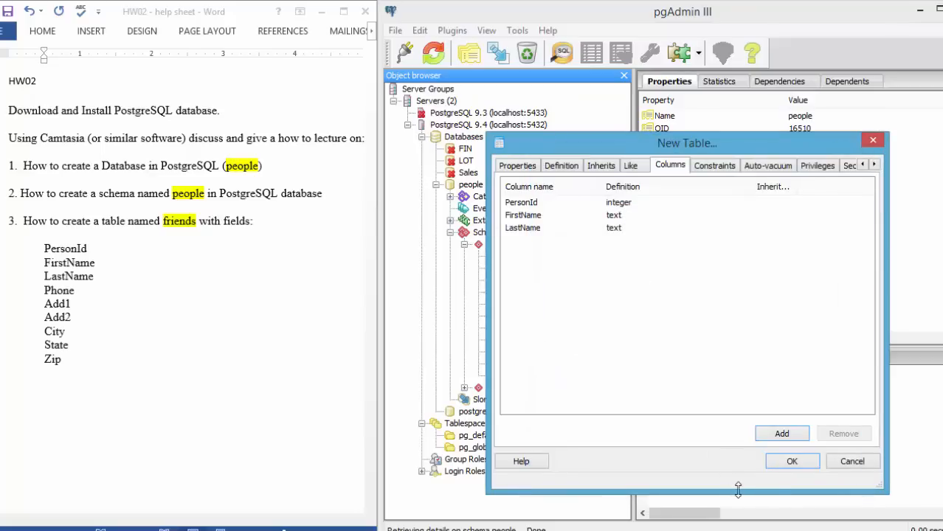
# Add a Phone column of data type integer to the friends table
pyautogui.click(771, 433)
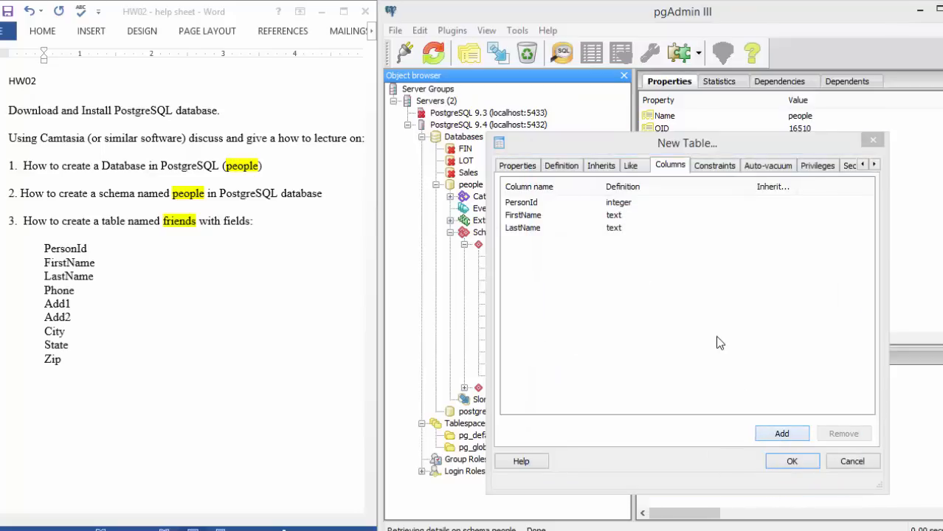
pyautogui.write('Phone')
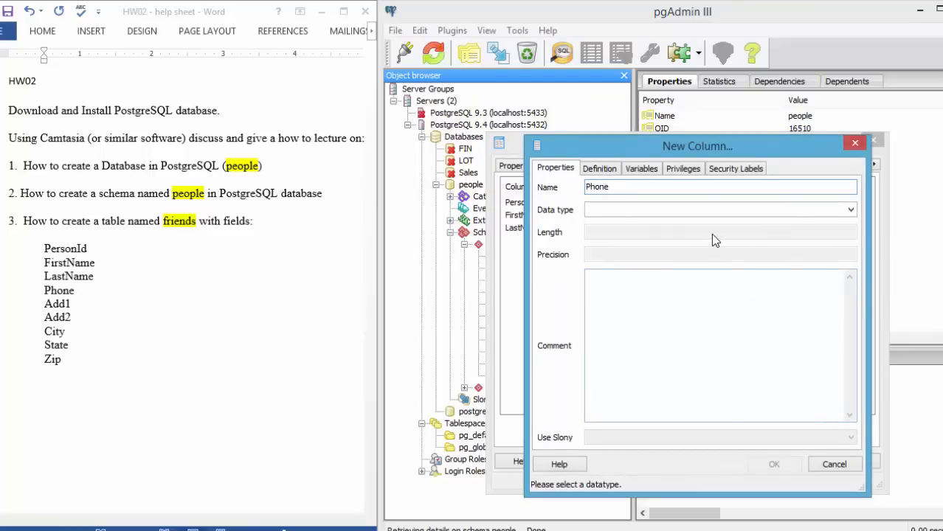
pyautogui.click(646, 210)
pyautogui.write('integer')
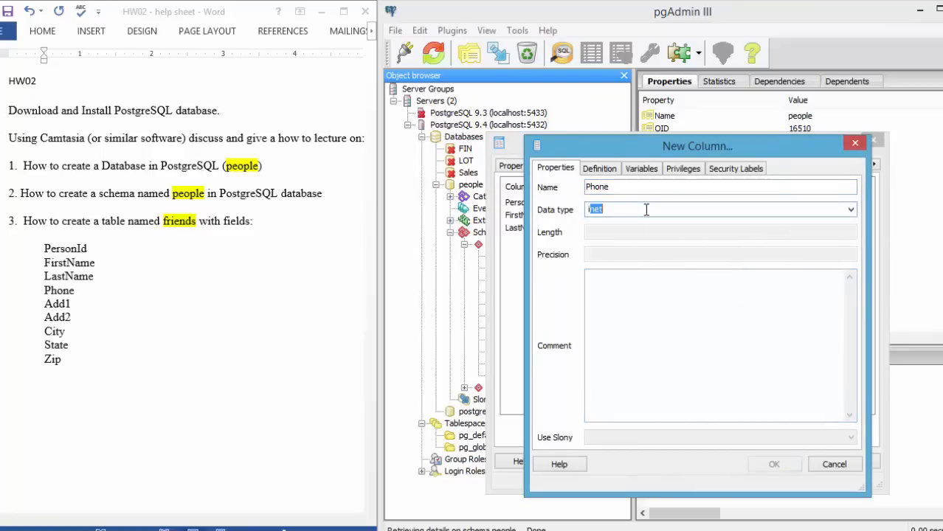
pyautogui.press('Return')
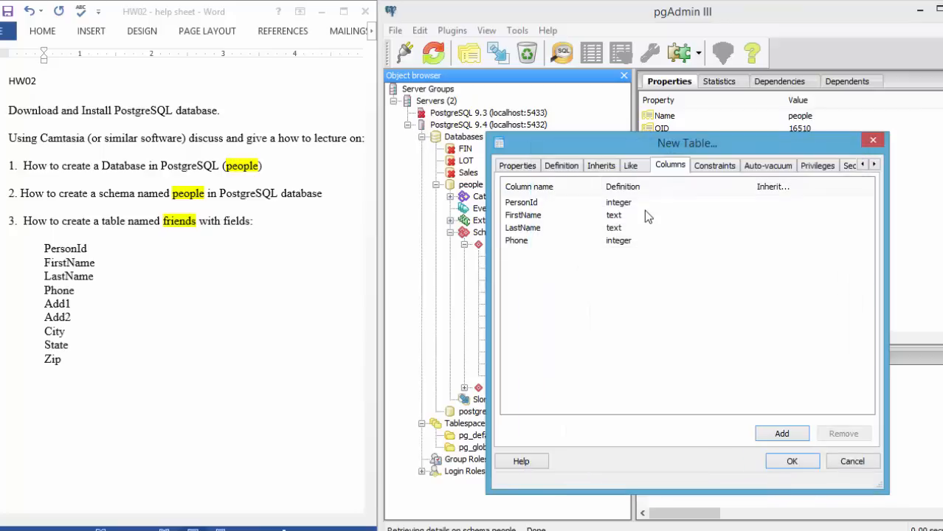
# Add an Add1 column of data type text to the friends table
pyautogui.click(781, 433)
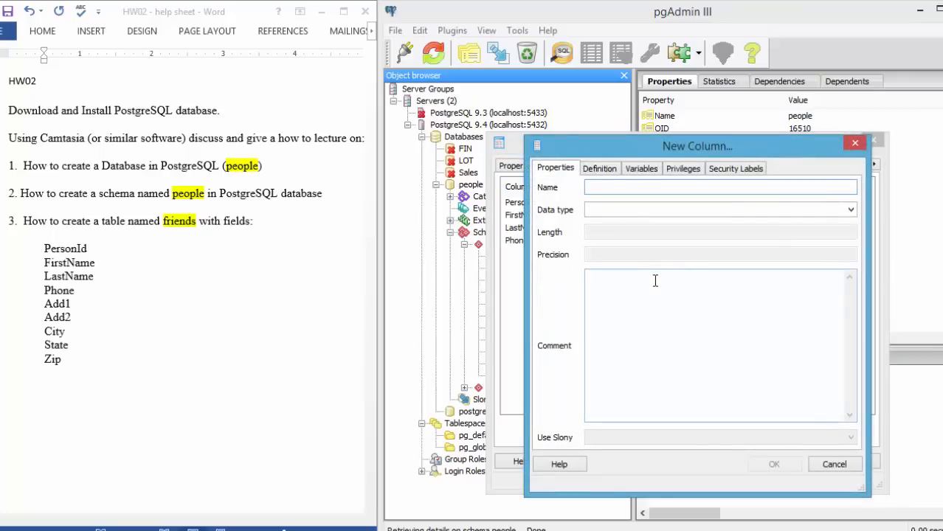
pyautogui.write('Add1')
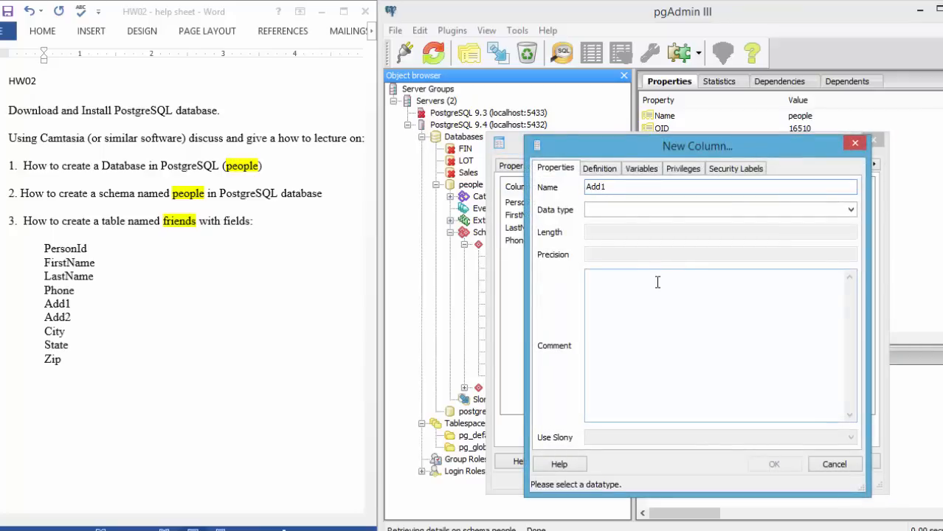
pyautogui.click(614, 210)
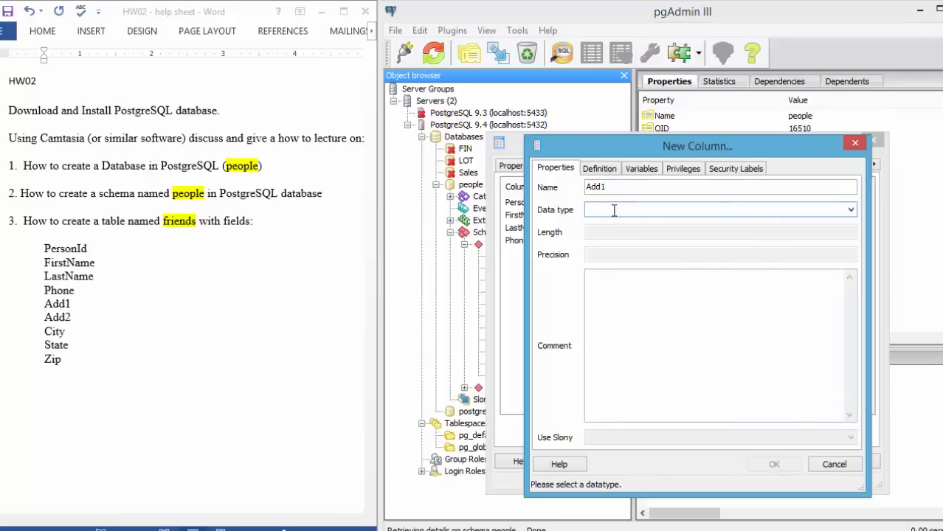
pyautogui.write('text')
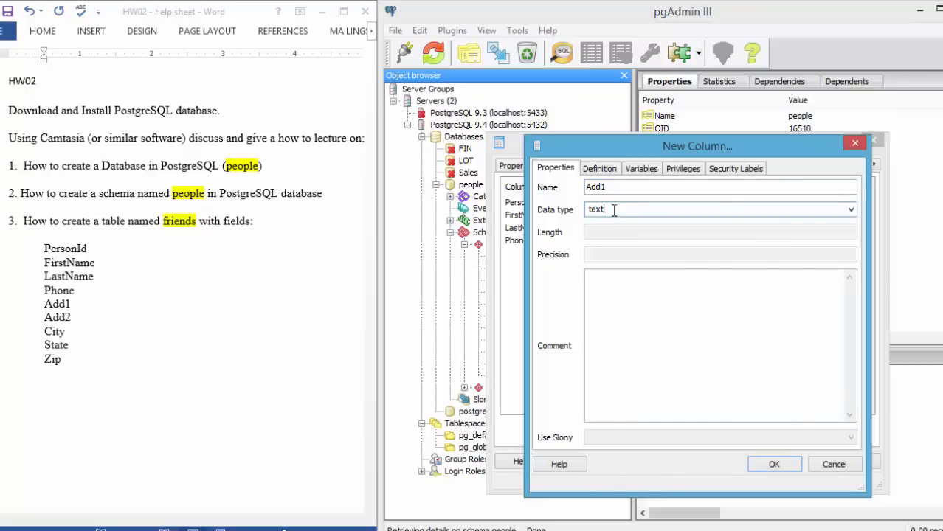
pyautogui.click(776, 464)
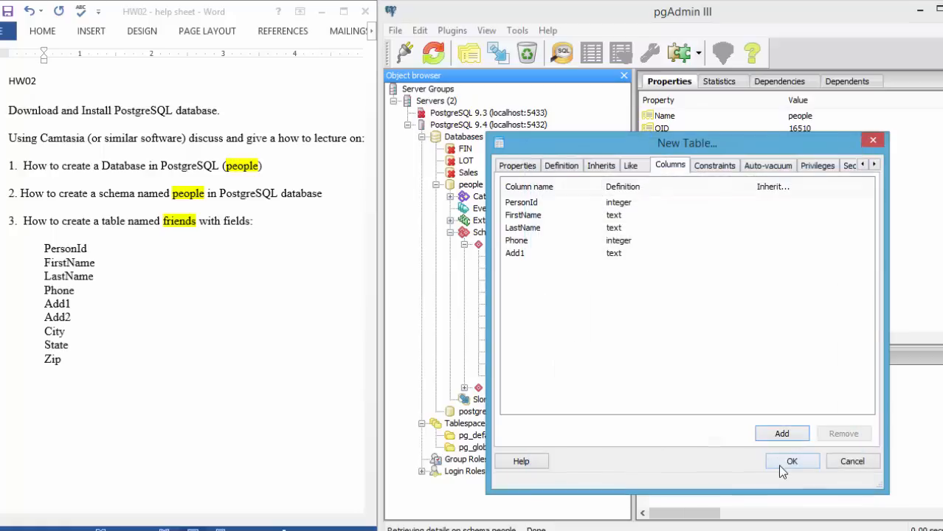
# Add an Add2 column of data type text to the friends table
pyautogui.click(779, 435)
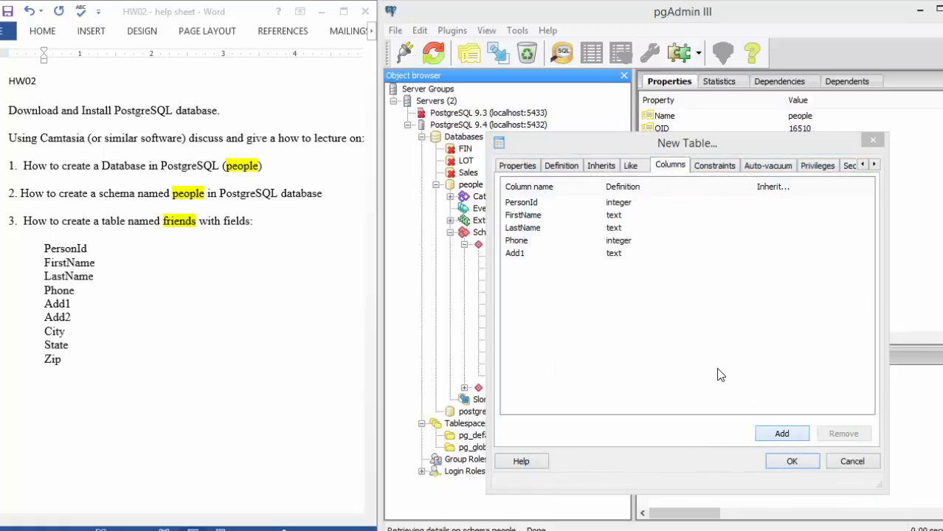
pyautogui.write('Add2')
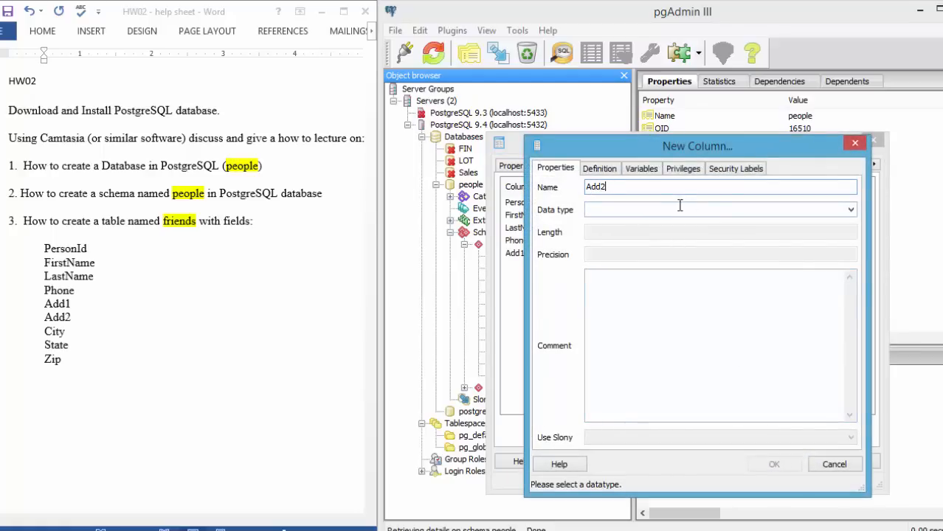
pyautogui.click(678, 209)
pyautogui.write('text')
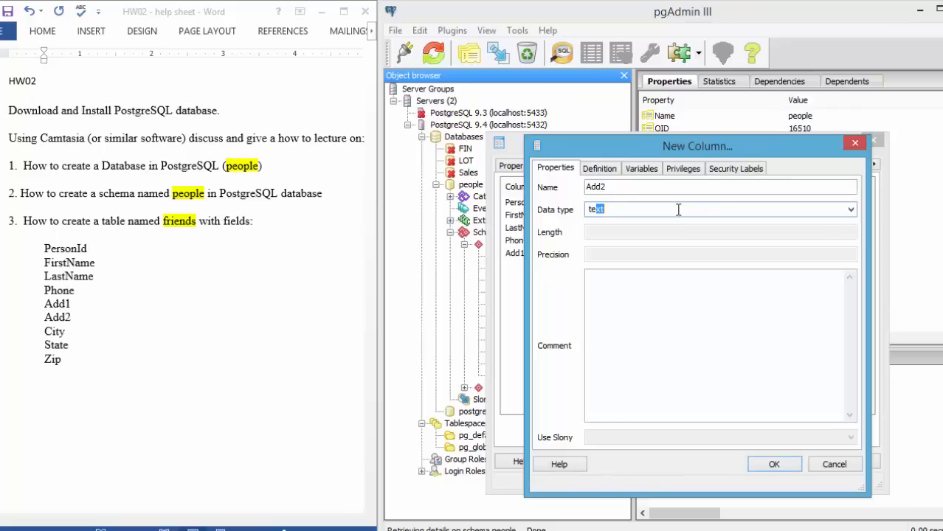
pyautogui.press('Return')
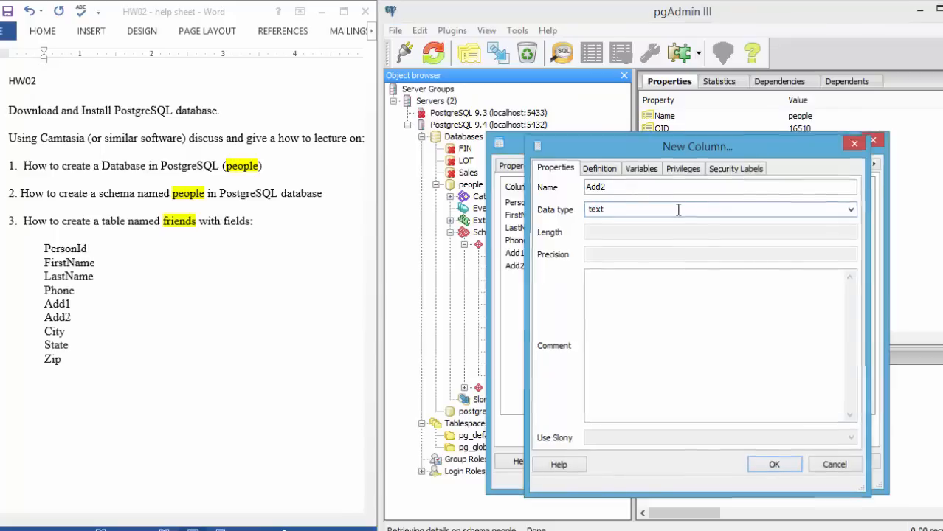
# Add a City column of data type text to the friends table
pyautogui.click(764, 438)
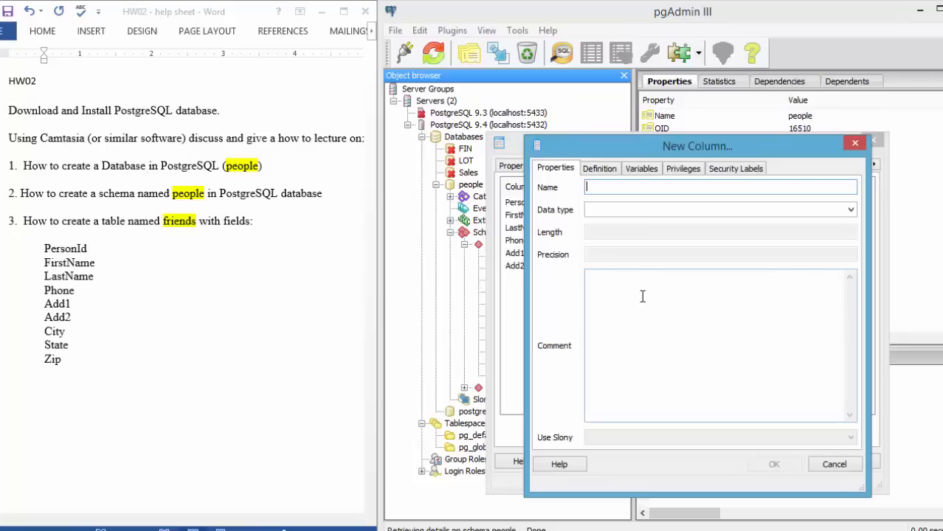
pyautogui.write('City')
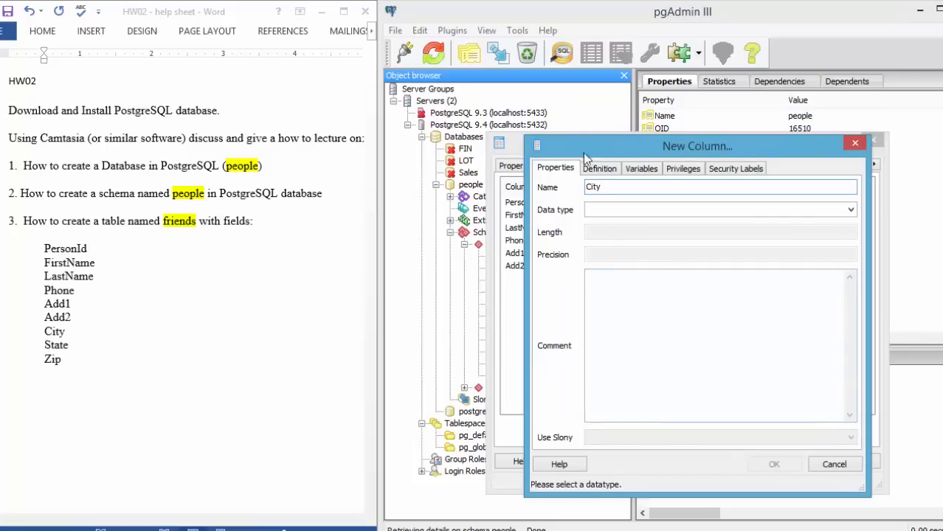
pyautogui.click(598, 210)
pyautogui.write('text')
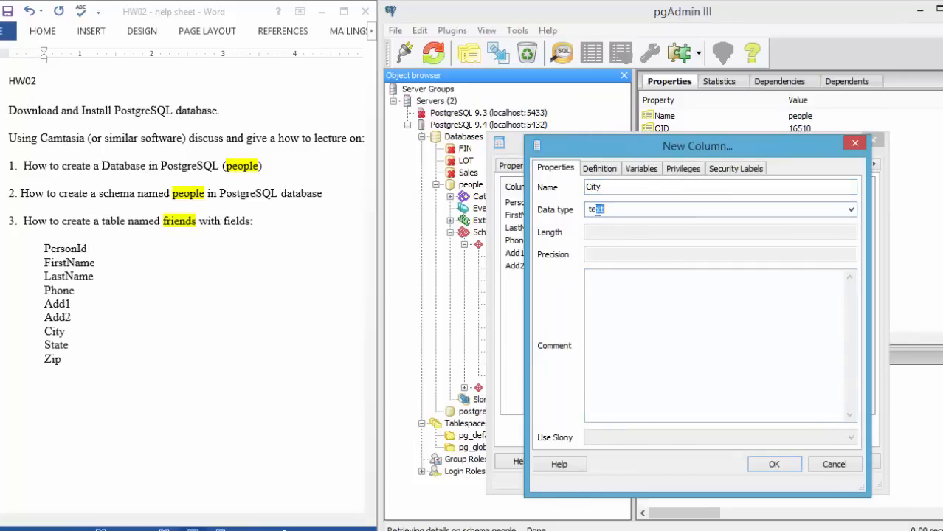
pyautogui.click(771, 464)
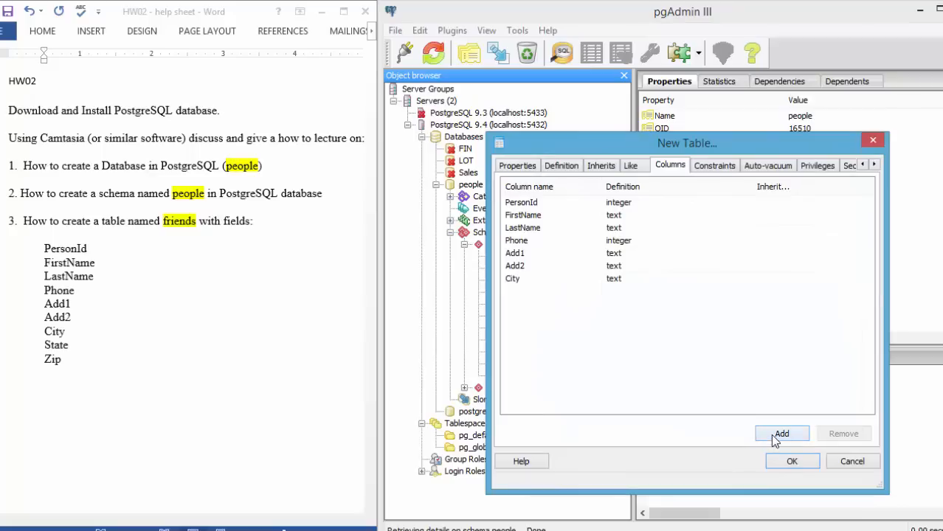
# Add a State column of data type text to the friends table
pyautogui.click(773, 438)
pyautogui.write('State')
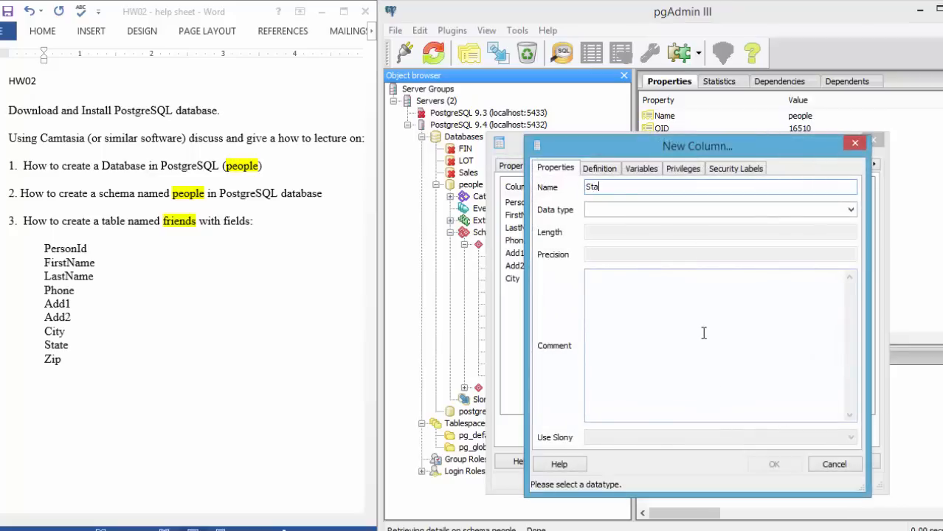
pyautogui.click(668, 210)
pyautogui.write('text')
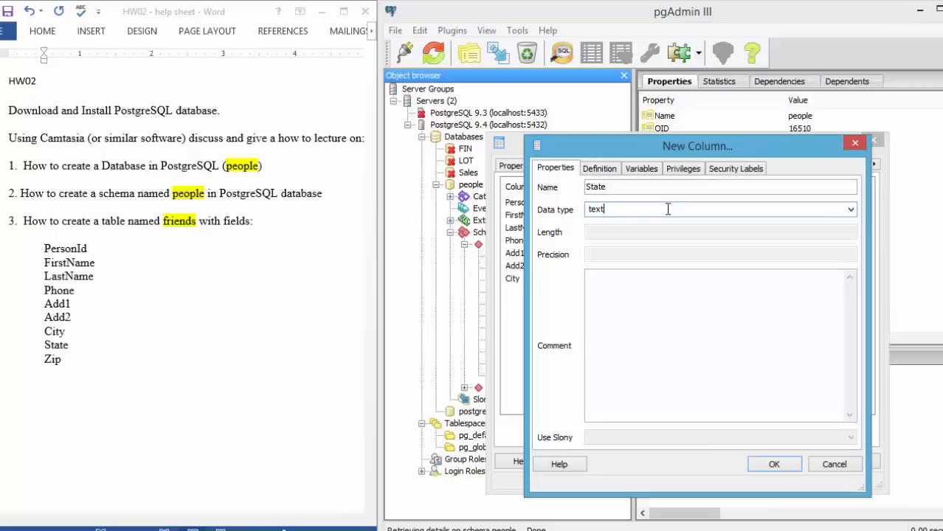
pyautogui.click(774, 466)
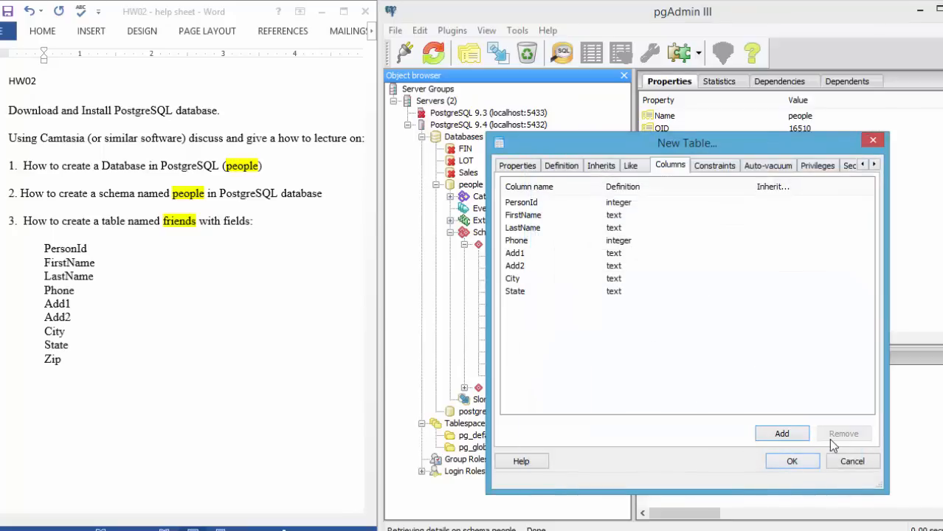
# Add a Zip column of data type integer to the friends table
pyautogui.click(780, 436)
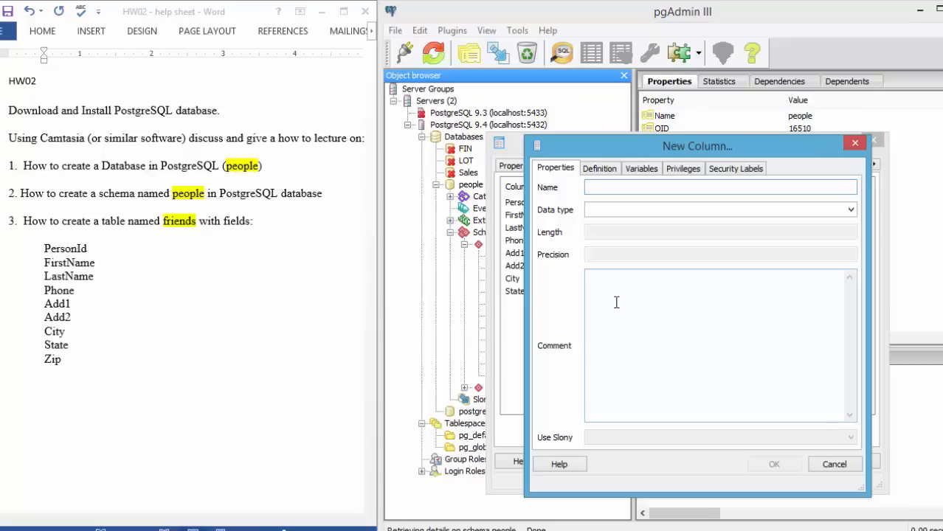
pyautogui.write('Zip')
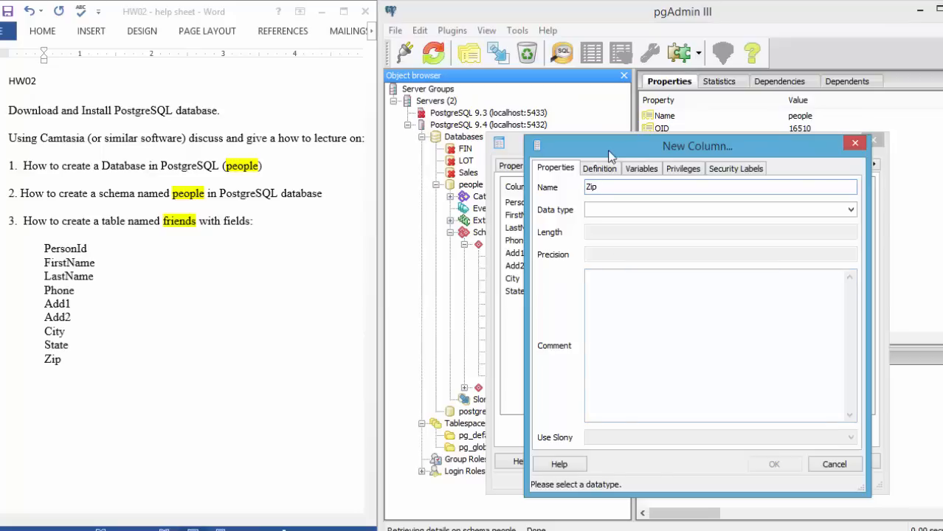
pyautogui.click(604, 209)
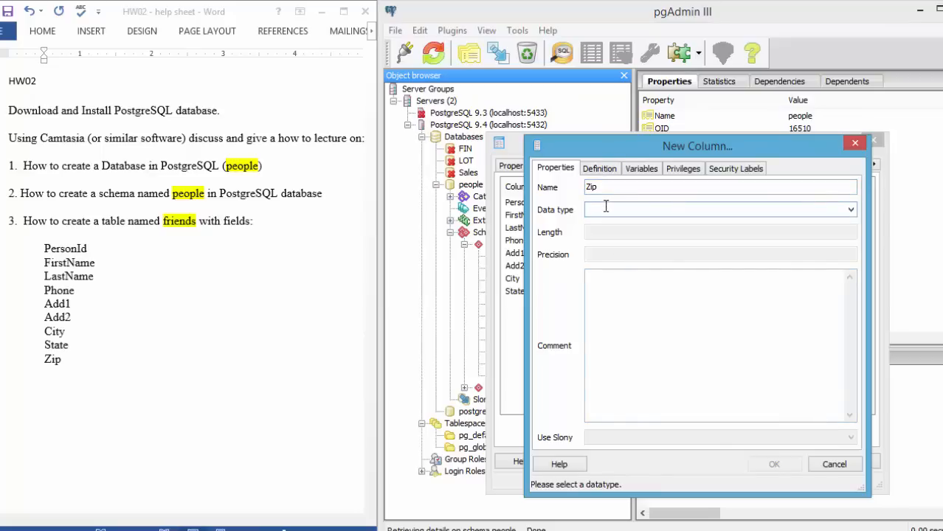
pyautogui.write('inte')
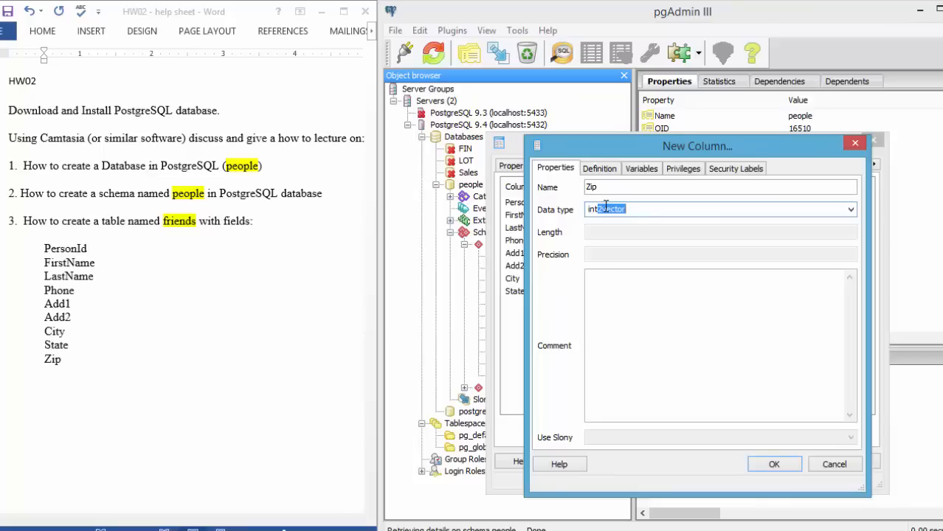
pyautogui.write('ger')
pyautogui.press('Return')
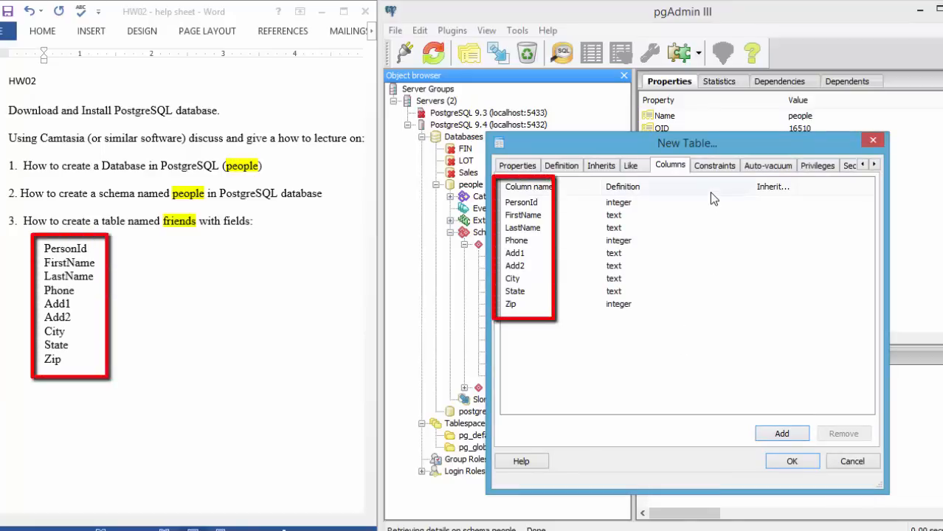
# Add a primary key constraint named pk_friends on the PersonId column of the friends table
pyautogui.click(705, 167)
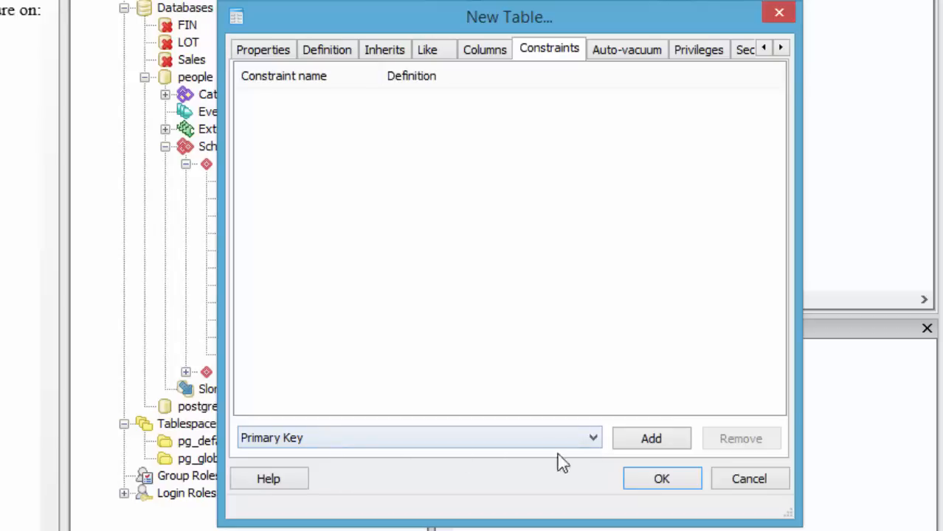
pyautogui.click(641, 445)
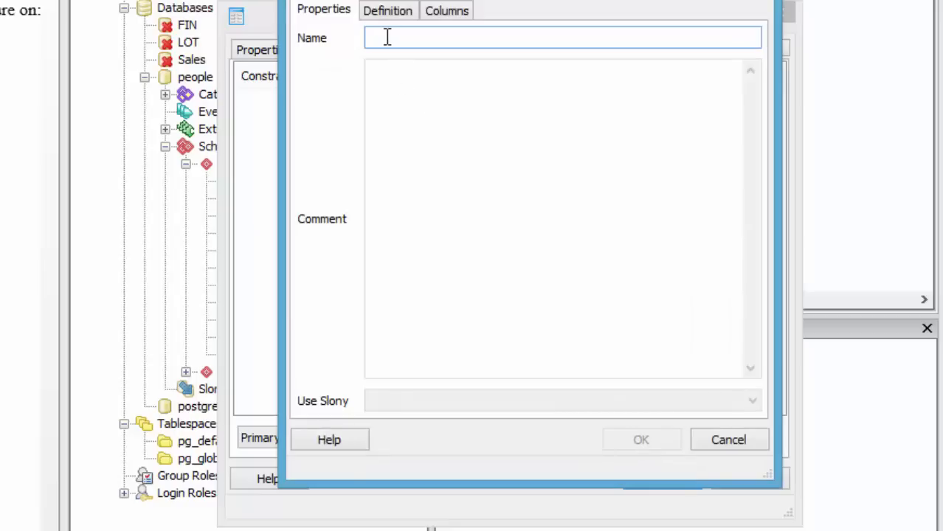
pyautogui.write('p')
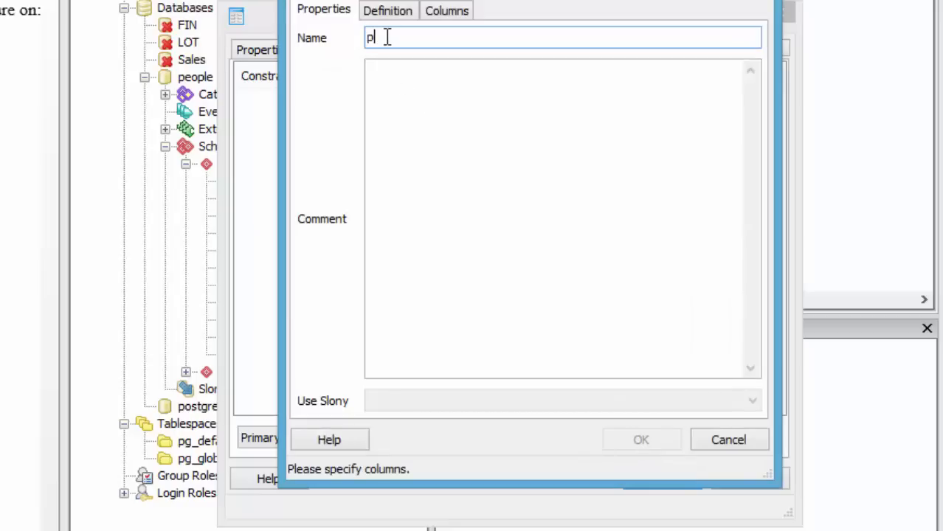
pyautogui.write('k_friends')
pyautogui.click(450, 16)
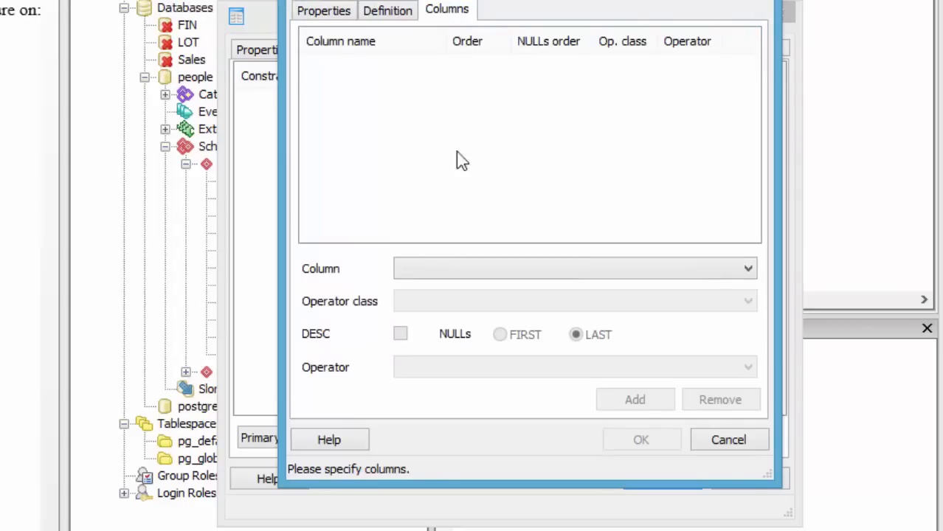
pyautogui.click(741, 270)
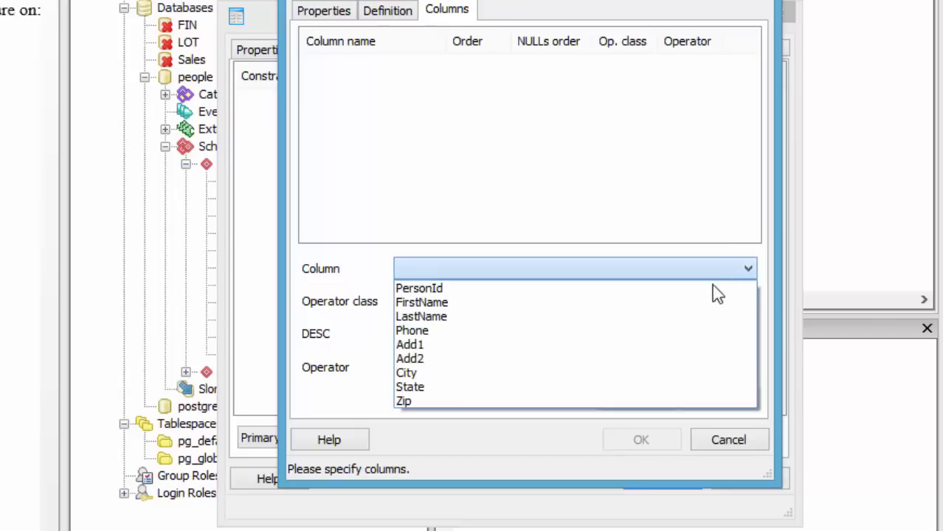
pyautogui.click(674, 289)
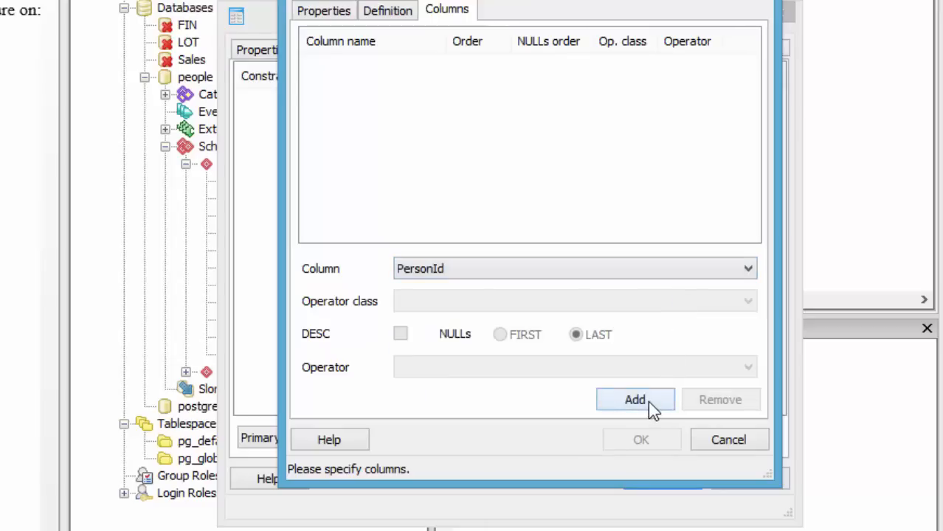
pyautogui.click(648, 400)
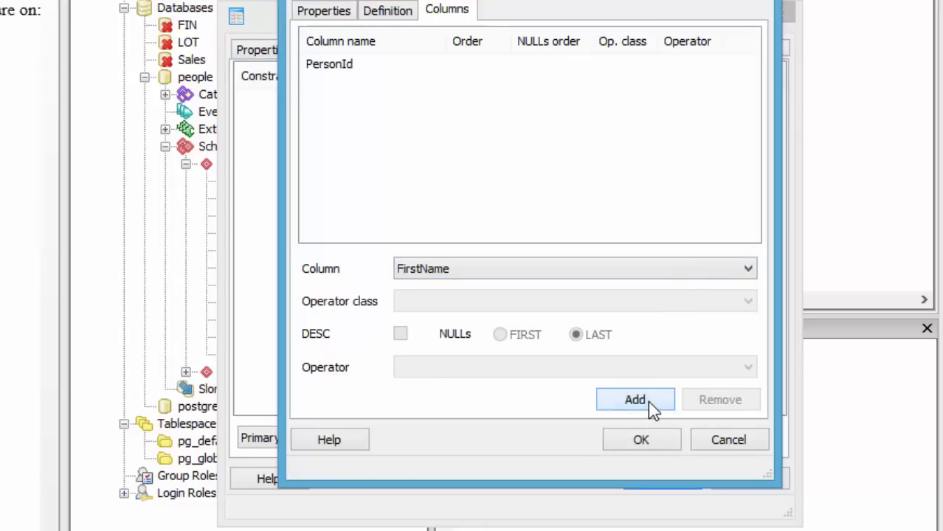
pyautogui.click(646, 442)
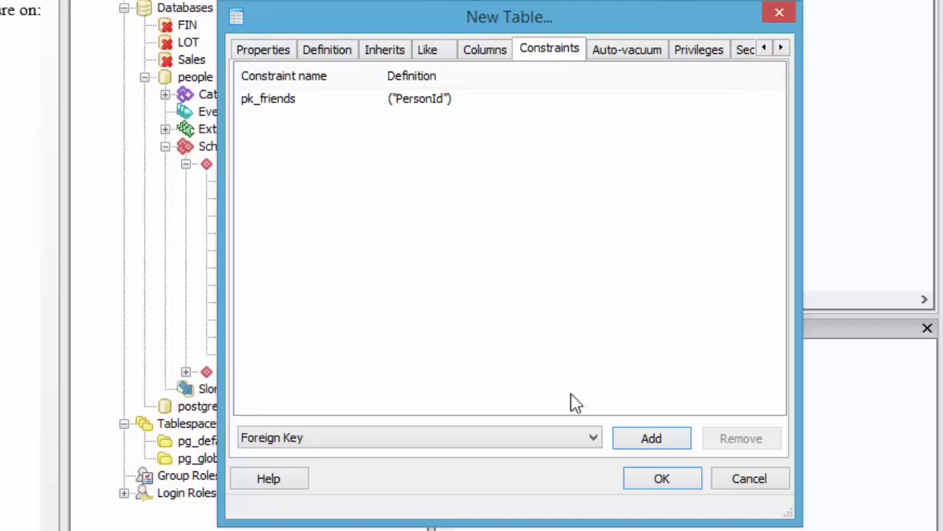
# Finish creating the friends table and show the list of tables in the people schema
pyautogui.click(632, 481)
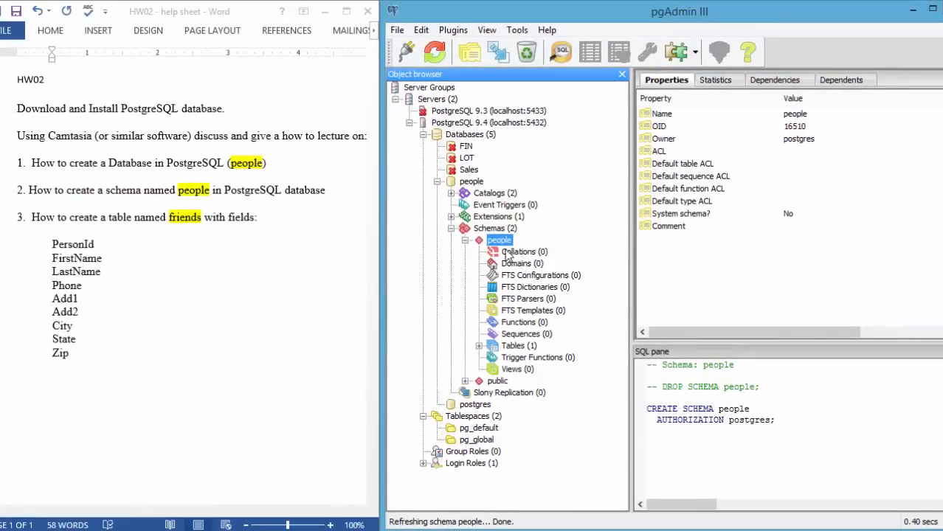
pyautogui.click(514, 347)
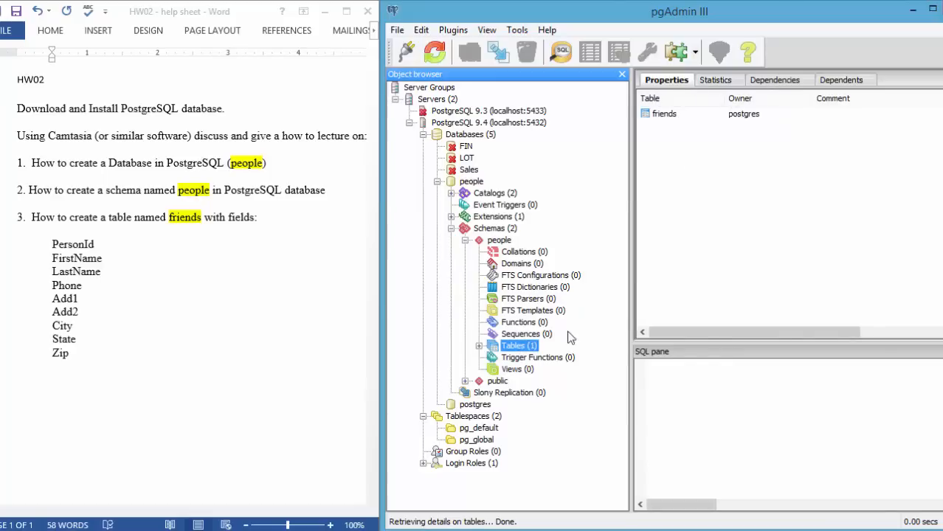
# Examine the people database, its schemas, the people schema's properties and the list of tables in that schema
pyautogui.click(490, 230)
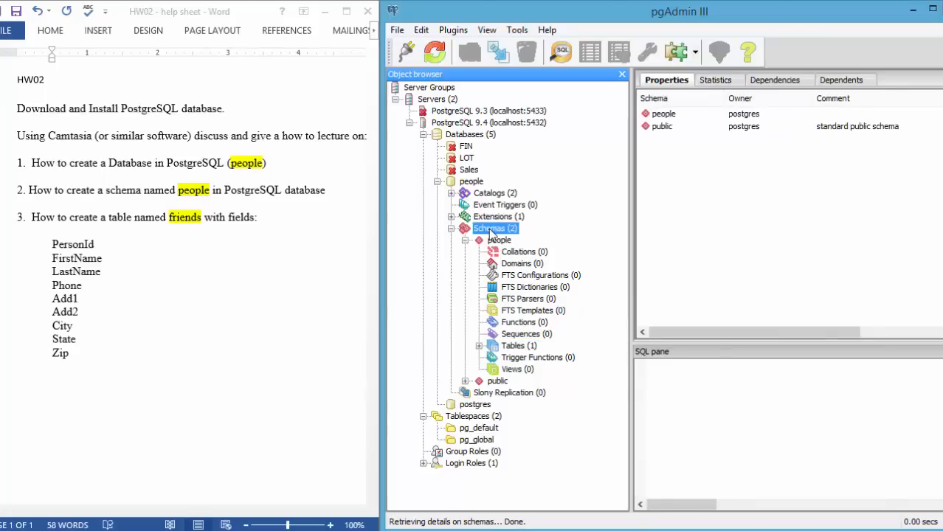
pyautogui.click(495, 242)
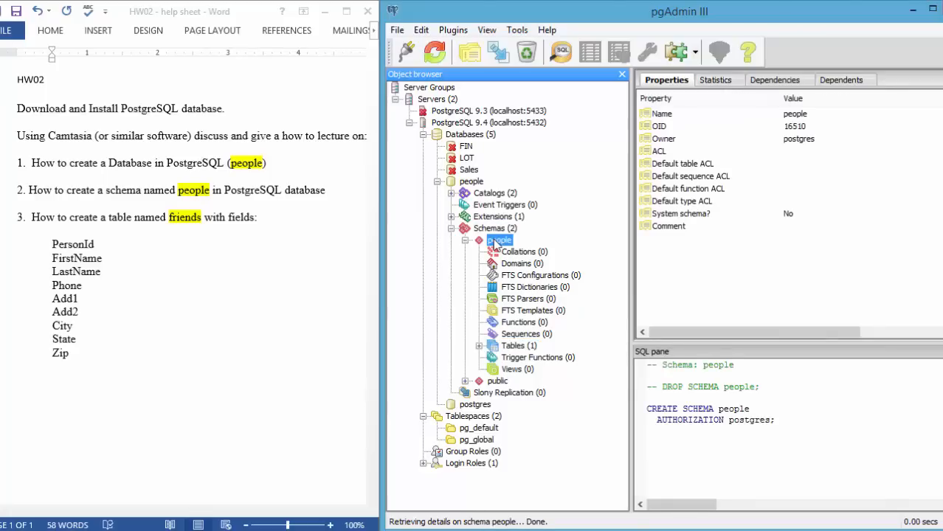
pyautogui.click(487, 230)
pyautogui.click(495, 241)
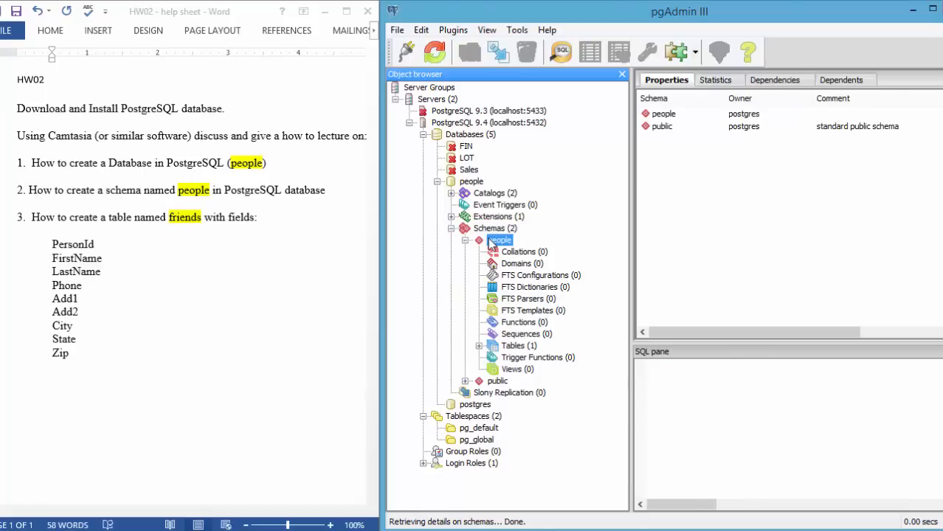
pyautogui.click(514, 346)
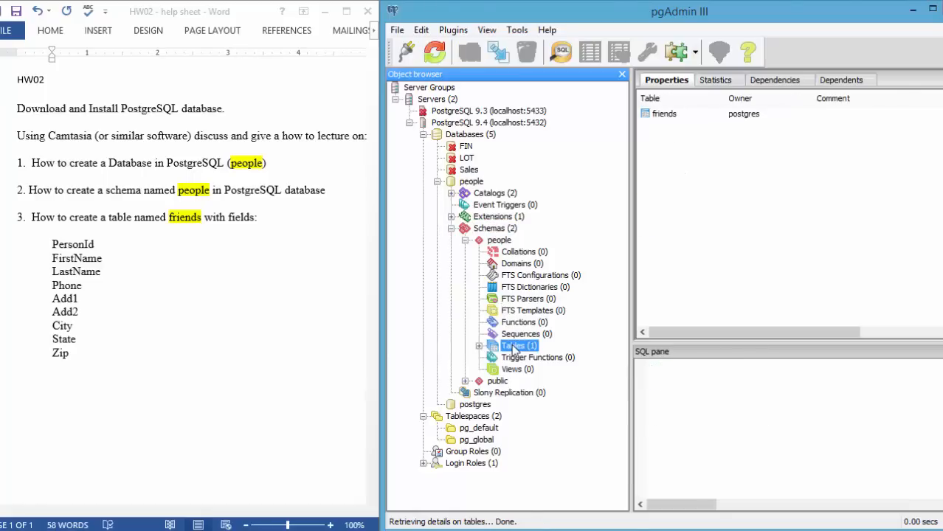
pyautogui.click(500, 241)
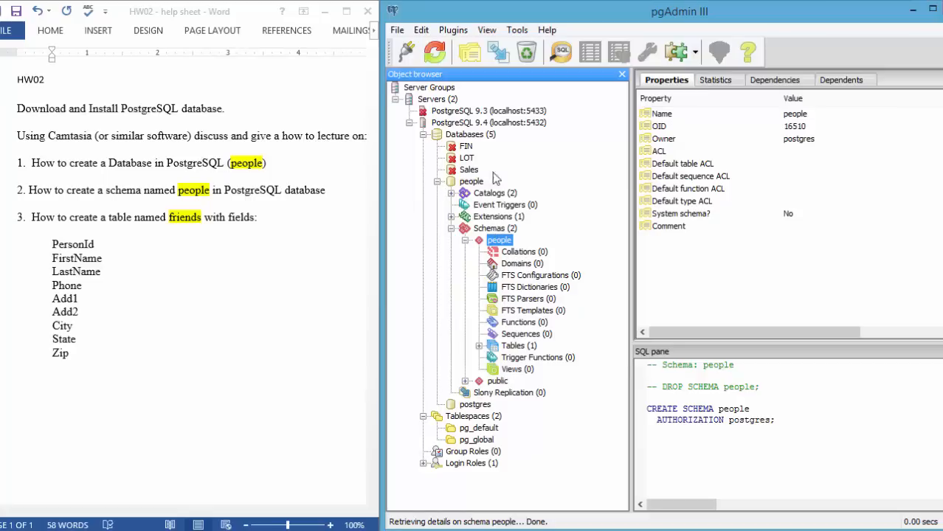
pyautogui.click(466, 184)
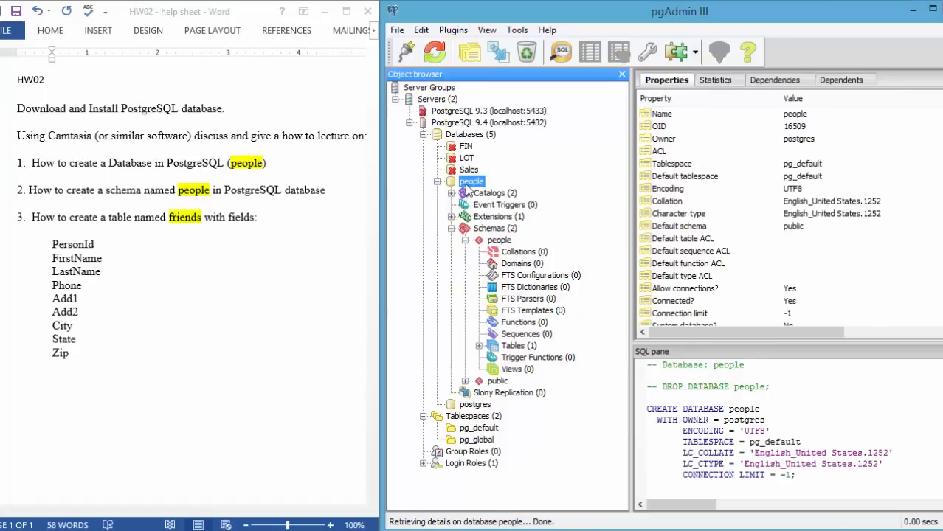
pyautogui.click(479, 231)
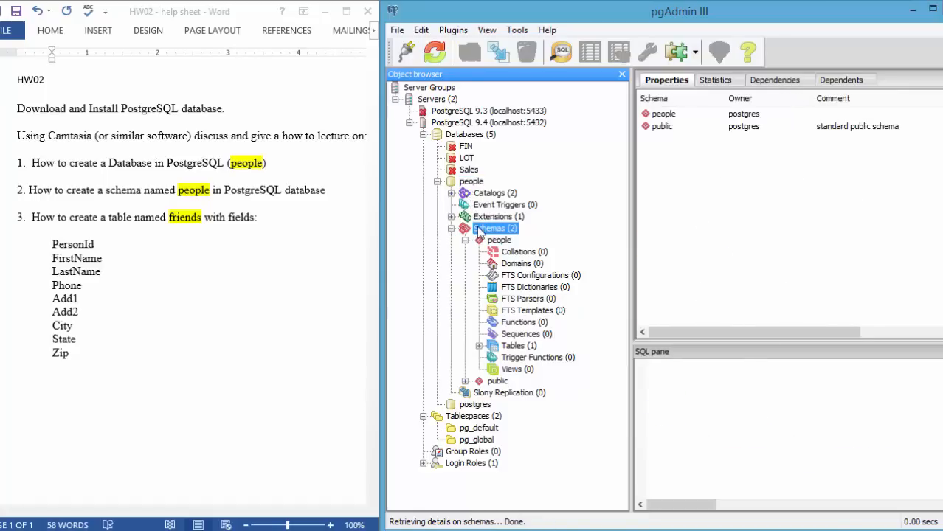
pyautogui.click(493, 242)
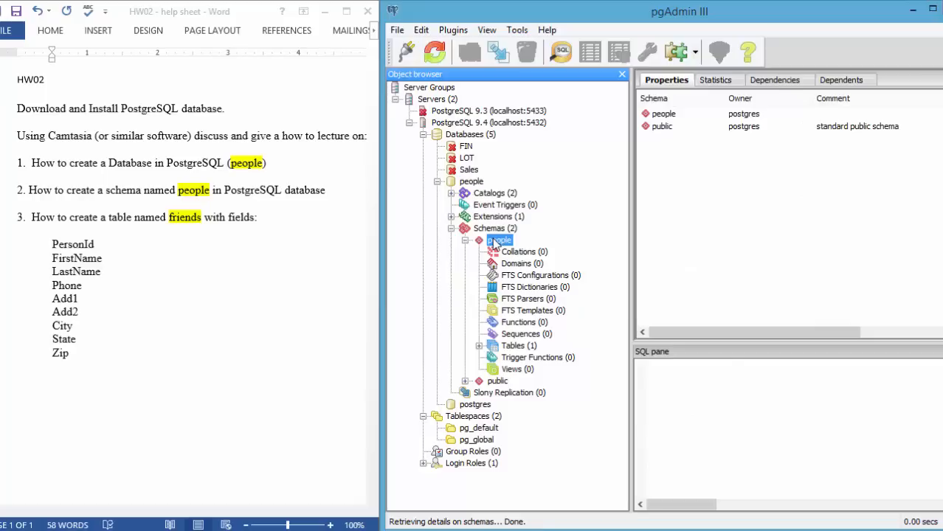
pyautogui.click(509, 348)
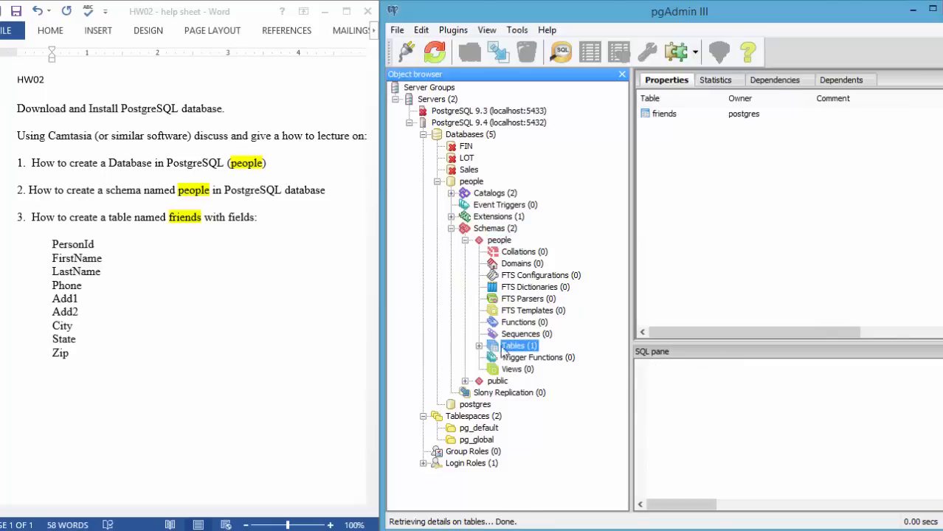
# View the data of the friends table in the people schema and move the data window clear of the object tree
pyautogui.click(479, 346)
pyautogui.click(527, 359)
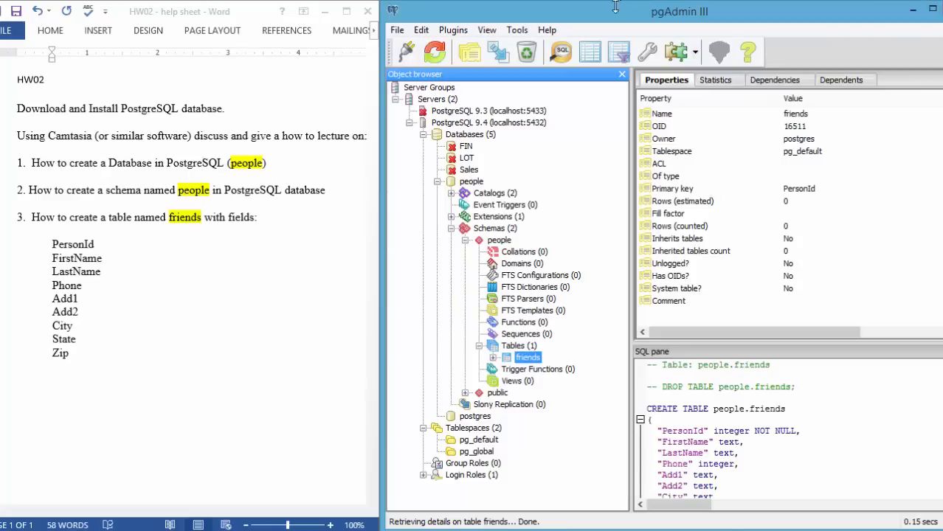
pyautogui.click(596, 57)
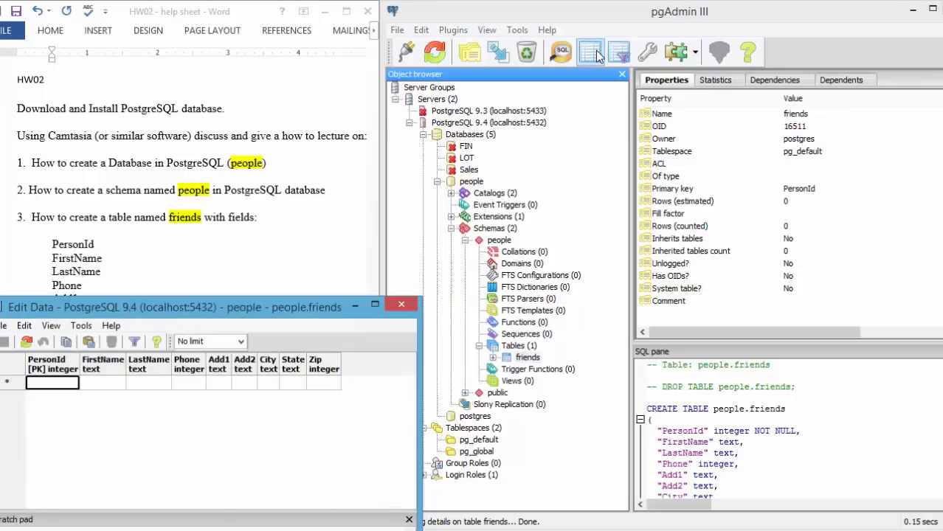
pyautogui.moveTo(243, 313); pyautogui.dragTo(537, 199)
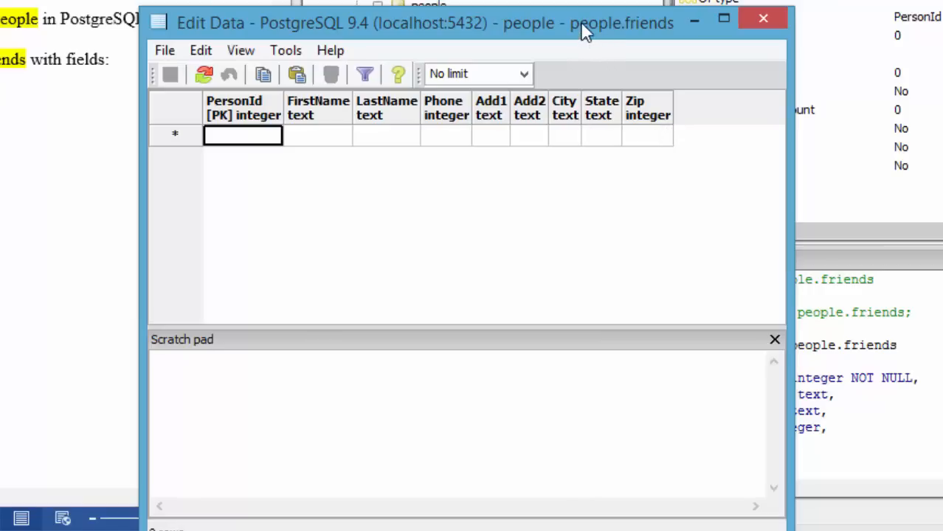
pyautogui.moveTo(579, 24); pyautogui.dragTo(132, 87)
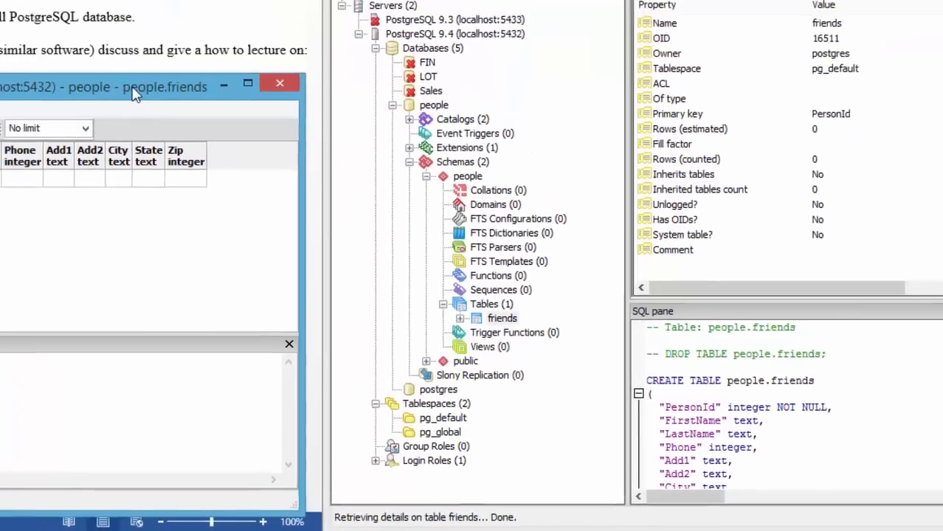